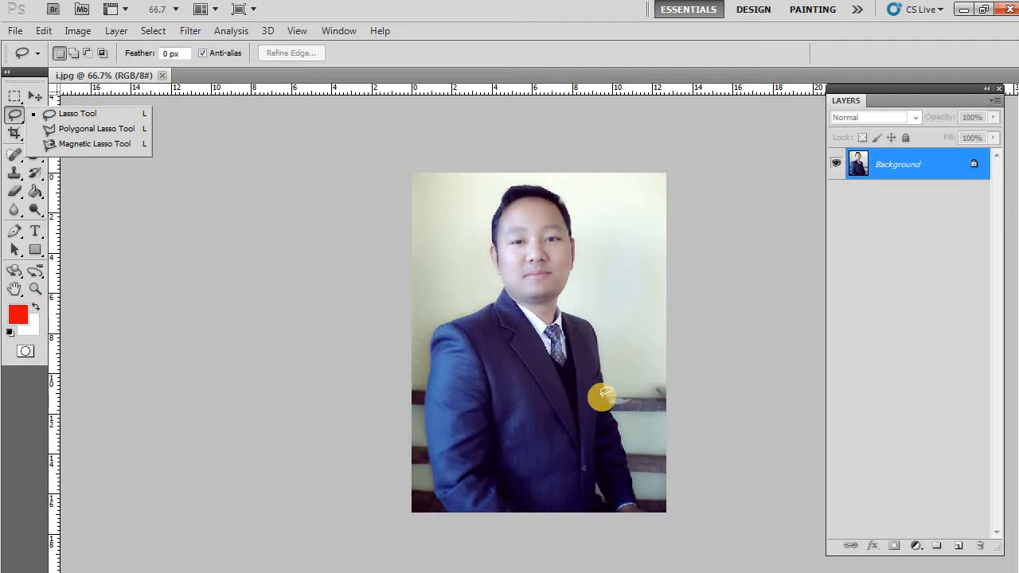
Step: Draw a freehand Lasso selection around the man's shoulders, head and suit with a 0 px feather
left_click(450, 317)
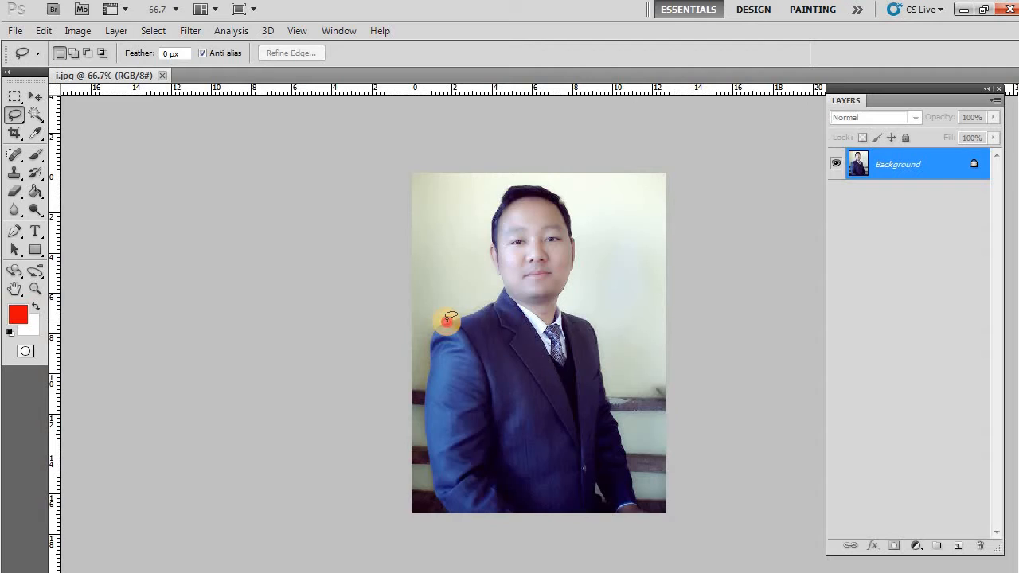
mouse_move(450, 317)
left_mouse_down()
mouse_move(486, 307)
mouse_move(482, 298)
mouse_move(503, 303)
mouse_move(522, 285)
mouse_move(549, 236)
mouse_move(534, 183)
left_mouse_up()
scroll(486, 302, "up", 1)
scroll(496, 300, "up", 1)
scroll(494, 295, "up", 1)
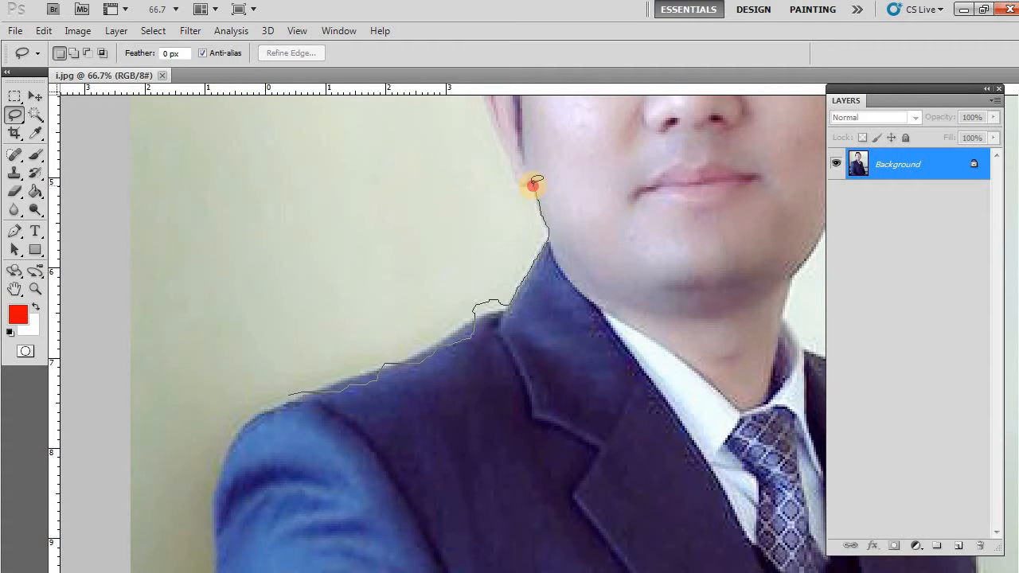
scroll(532, 182, "down", 1)
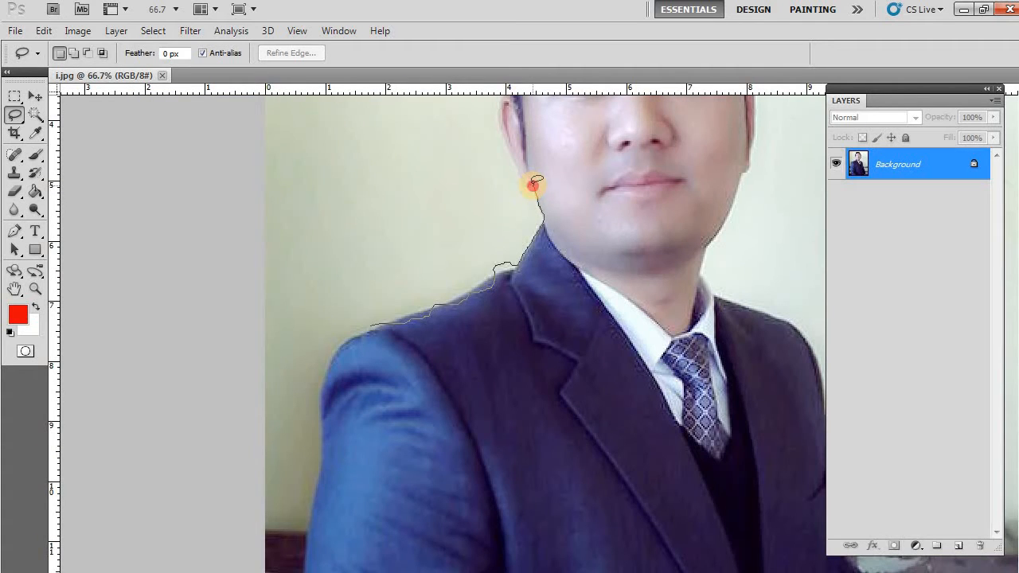
scroll(534, 184, "down", 2)
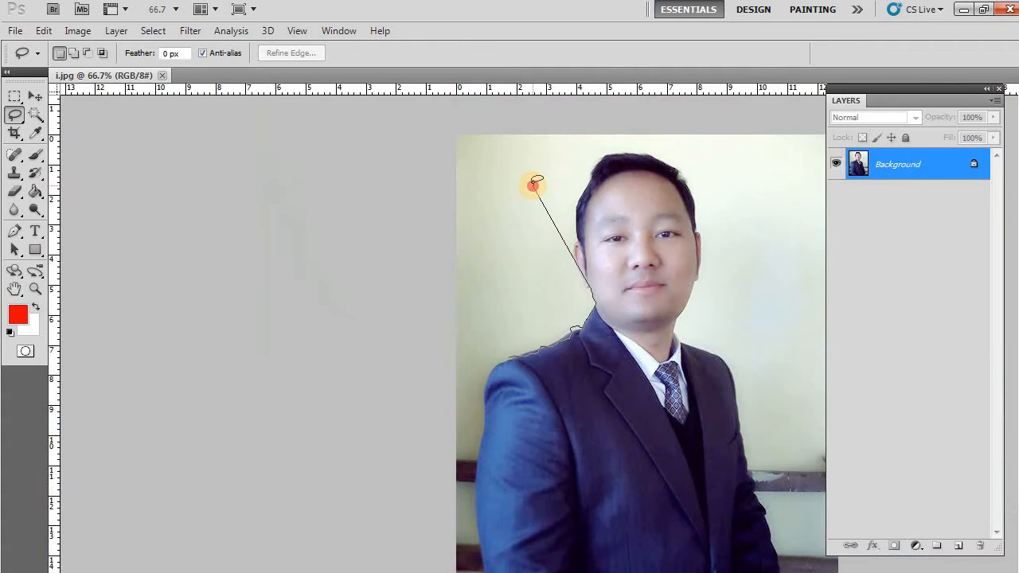
mouse_move(534, 184)
left_mouse_down()
mouse_move(578, 243)
mouse_move(577, 194)
mouse_move(615, 156)
mouse_move(683, 176)
mouse_move(710, 248)
mouse_move(688, 344)
mouse_move(719, 358)
mouse_move(733, 392)
mouse_move(753, 365)
mouse_move(735, 459)
mouse_move(777, 489)
mouse_move(788, 562)
mouse_move(480, 559)
mouse_move(474, 472)
mouse_move(492, 364)
mouse_move(525, 358)
left_mouse_up()
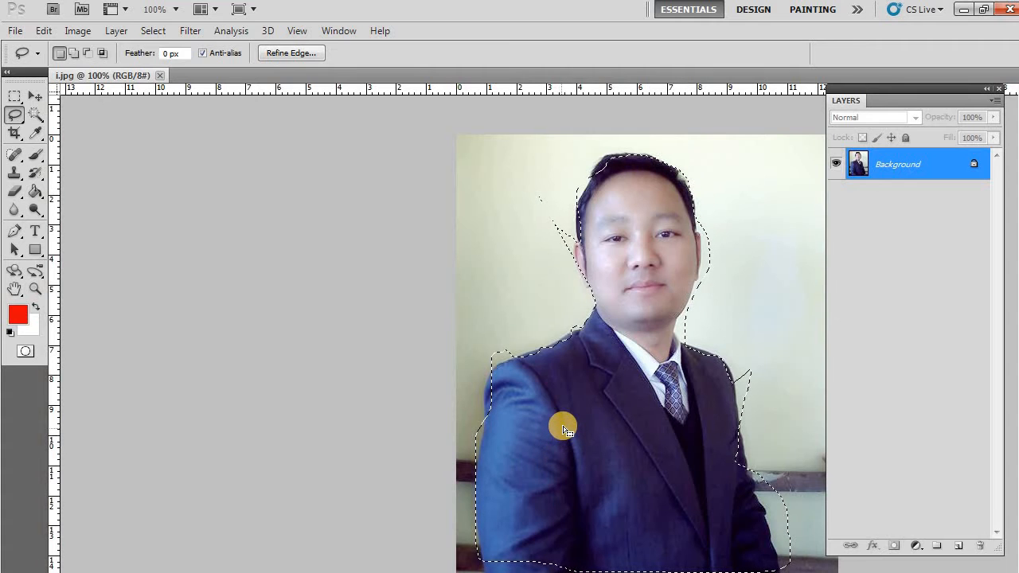
Step: Fill the selected figure with Content-Aware contents in Normal mode at 100% opacity
key("Delete")
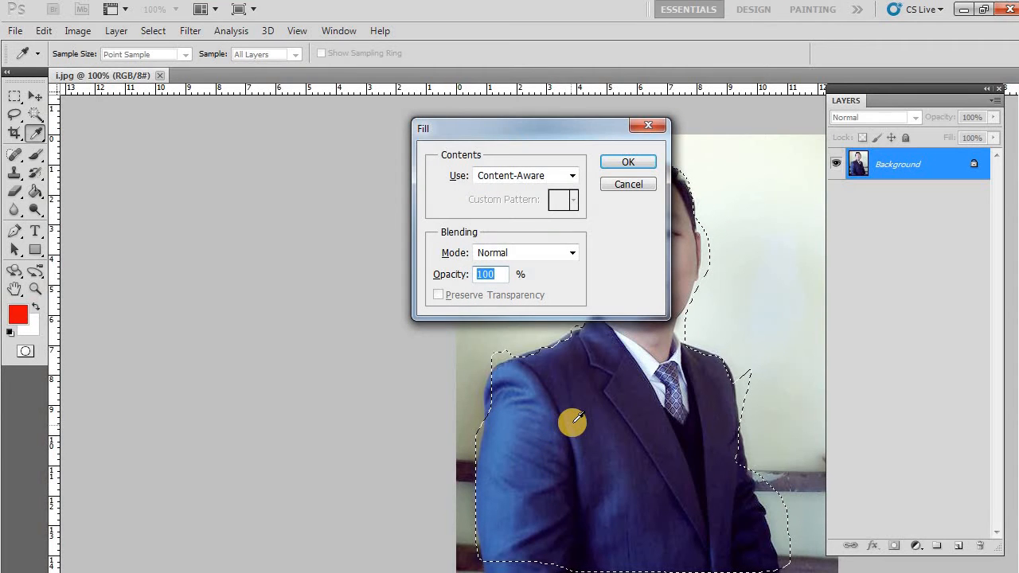
left_click(626, 162)
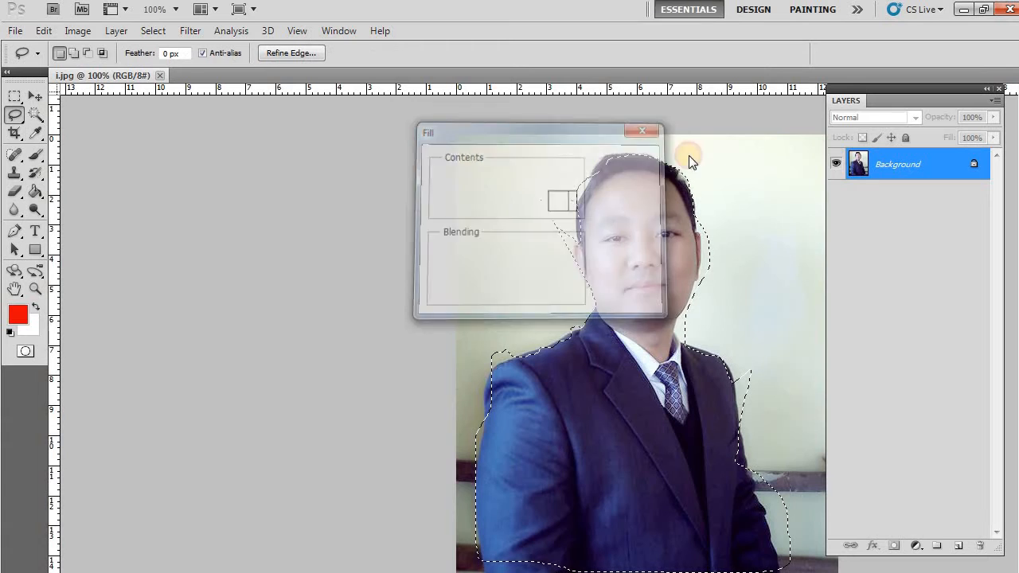
Step: Try to convert the Background to Layer 0 and delete the selected area, and undo back to before the Content-Aware fill
double_click(972, 160)
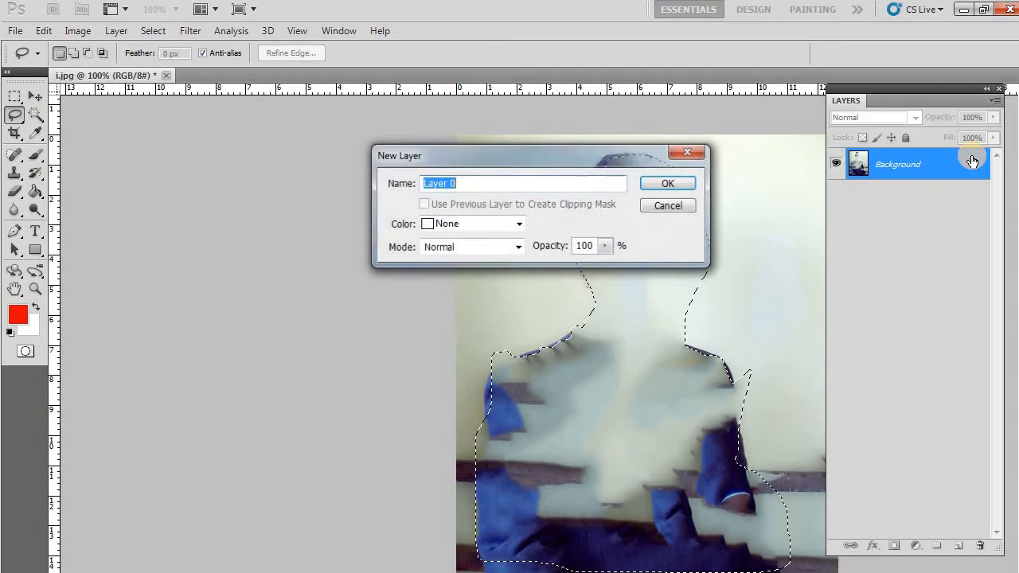
left_click(674, 182)
key("Delete")
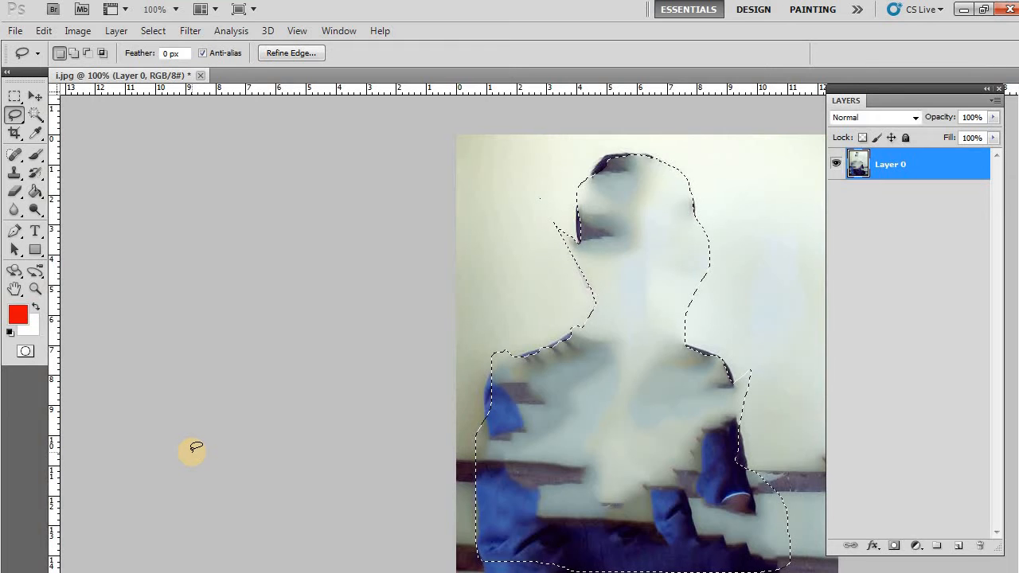
key("Delete")
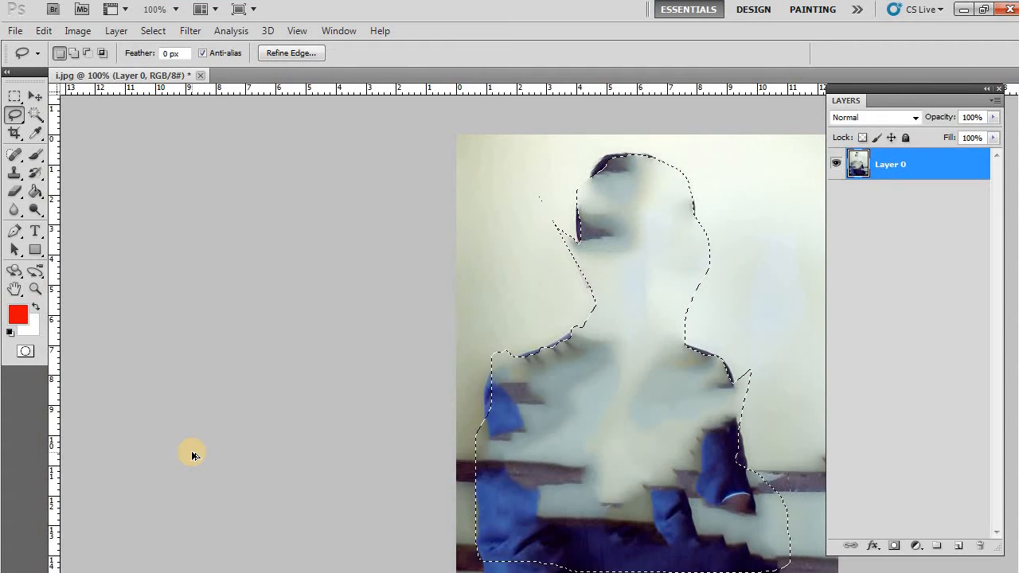
key("ctrl+alt+z")
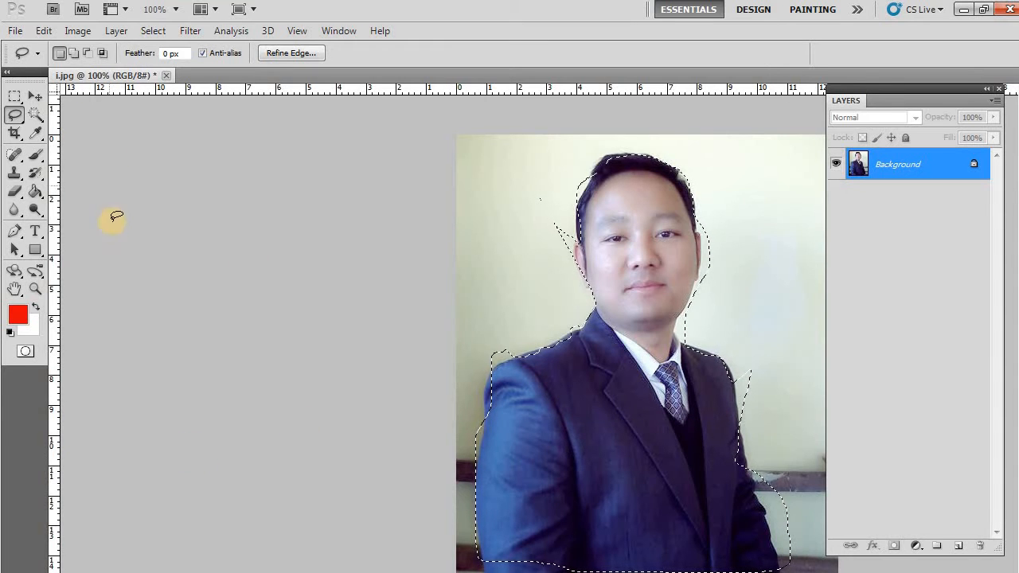
Step: Try the red-to-transparent linear gradient inside the selection, once from the head downward and once from the bottom upward, undoing each
left_click(34, 193)
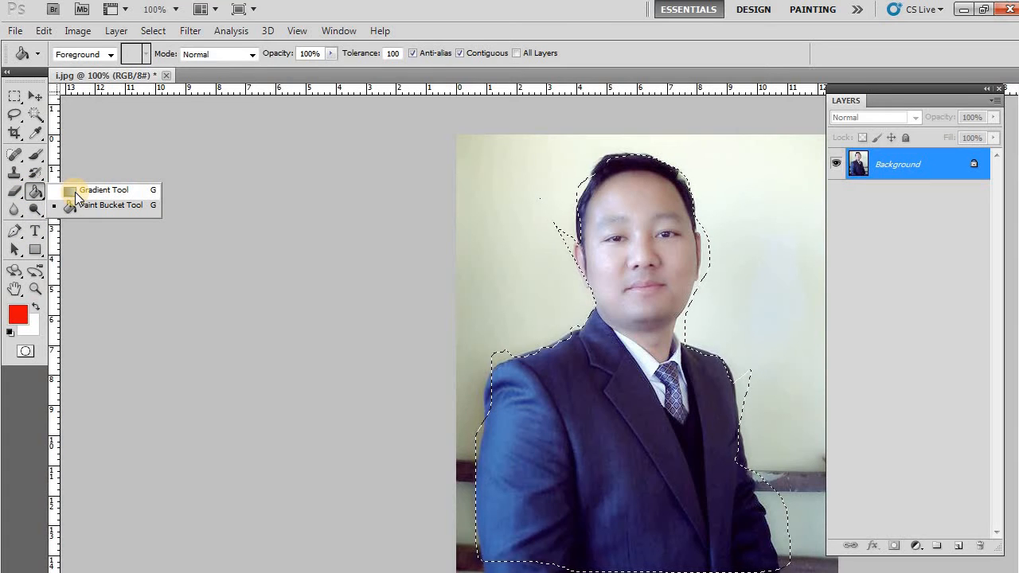
left_click(80, 191)
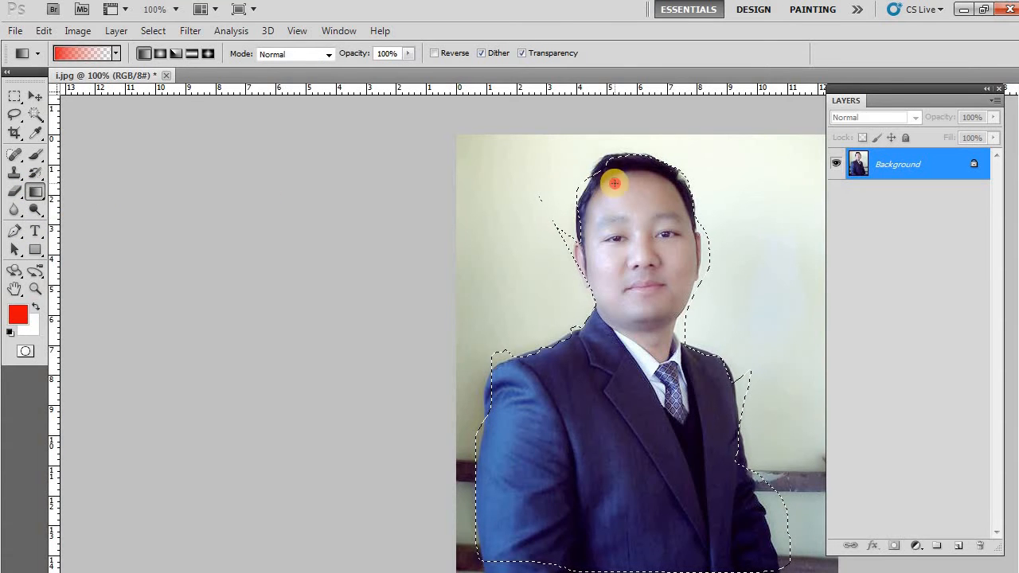
left_click_drag(603, 461, 605, 479)
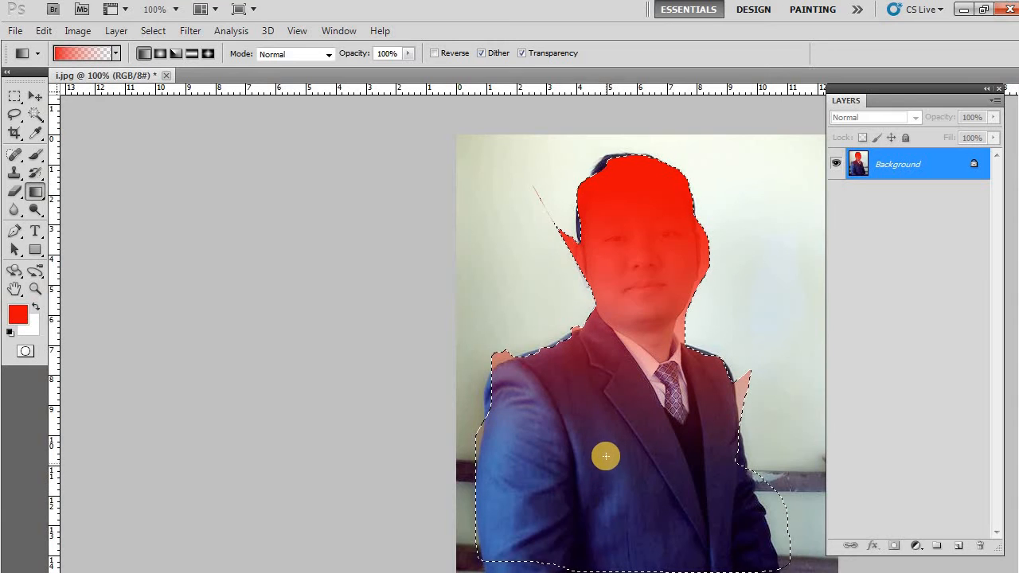
key("ctrl+z")
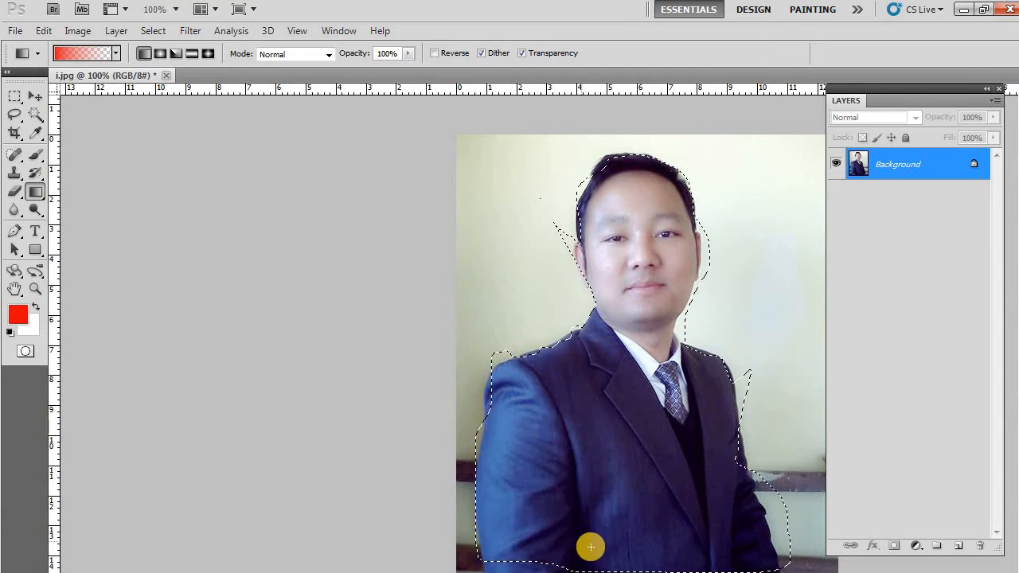
left_click_drag(590, 407, 591, 405)
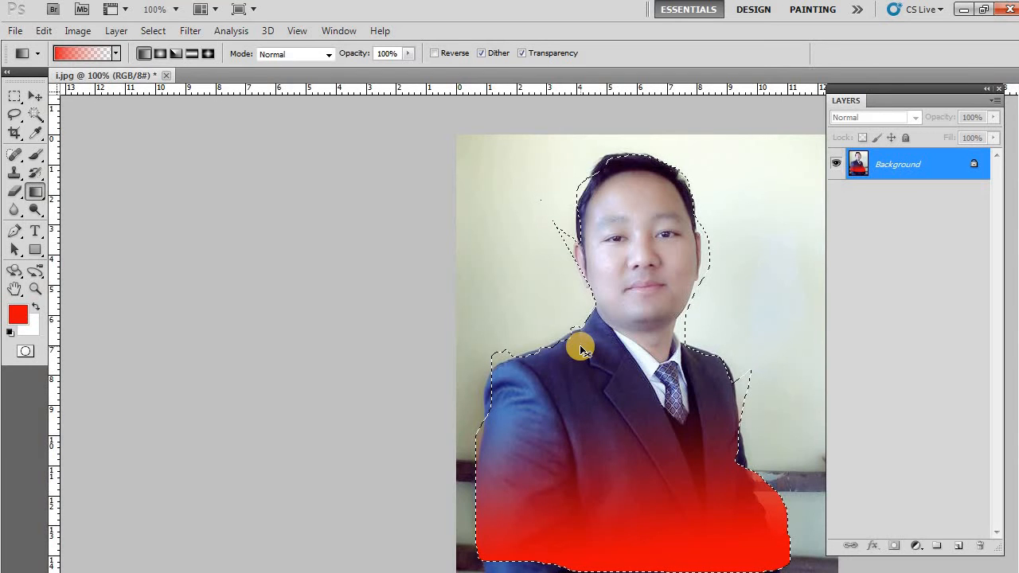
key("ctrl+z")
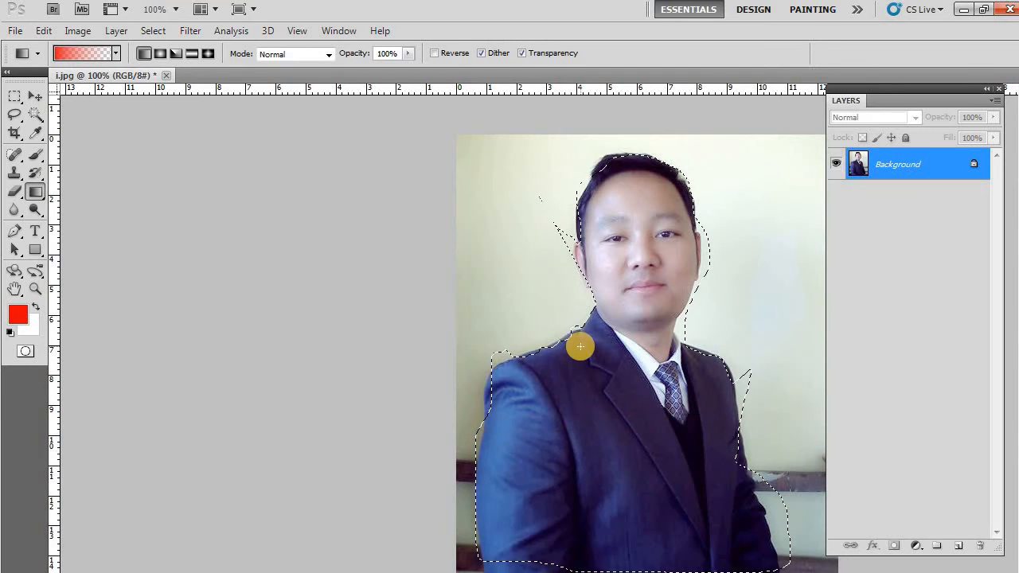
Step: Set the foreground color to green, try a green-to-transparent gradient upward through the selection, and undo it
left_click(18, 318)
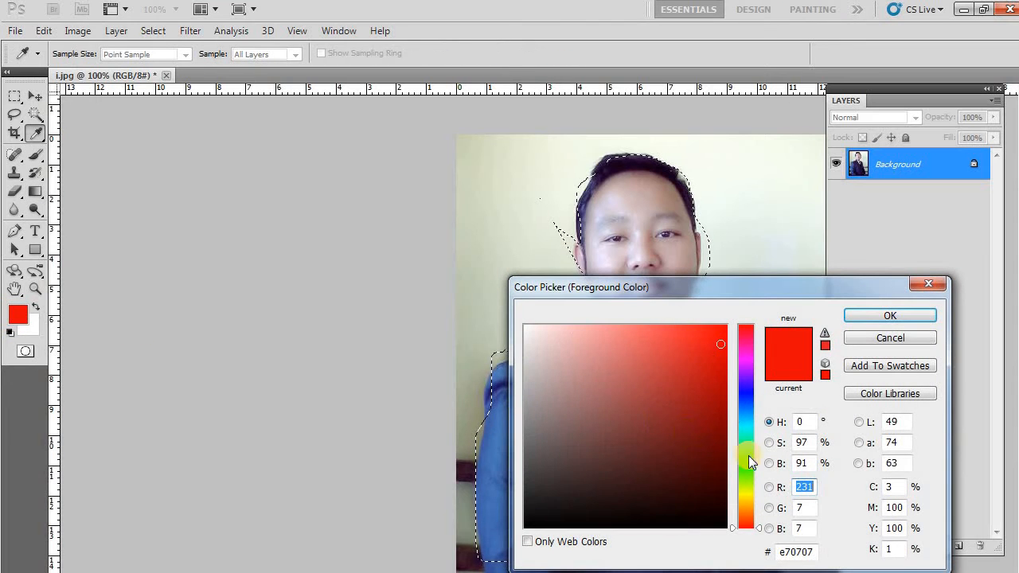
left_click(741, 462)
left_click(868, 317)
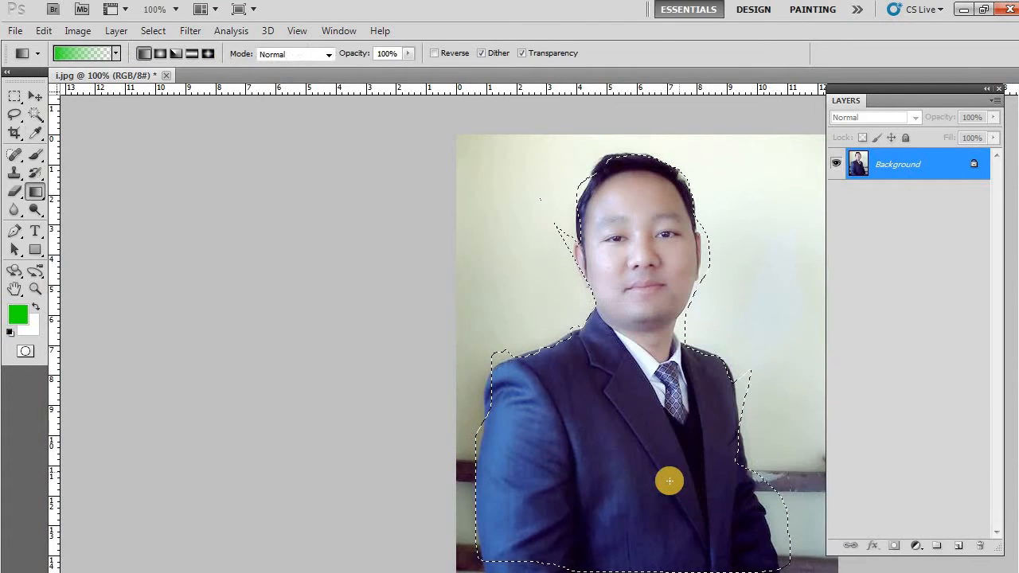
left_click_drag(617, 386, 614, 296)
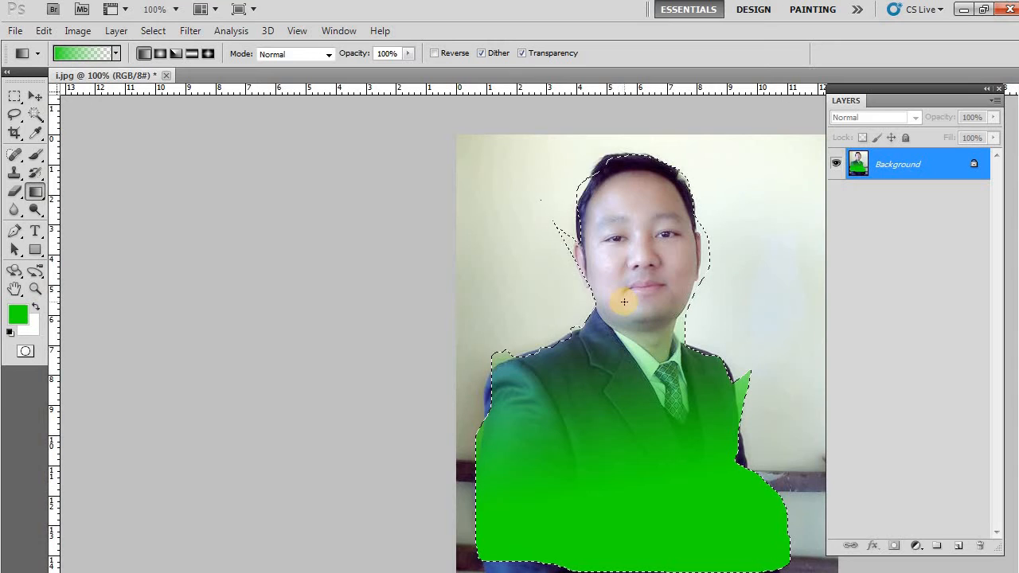
key("ctrl+z")
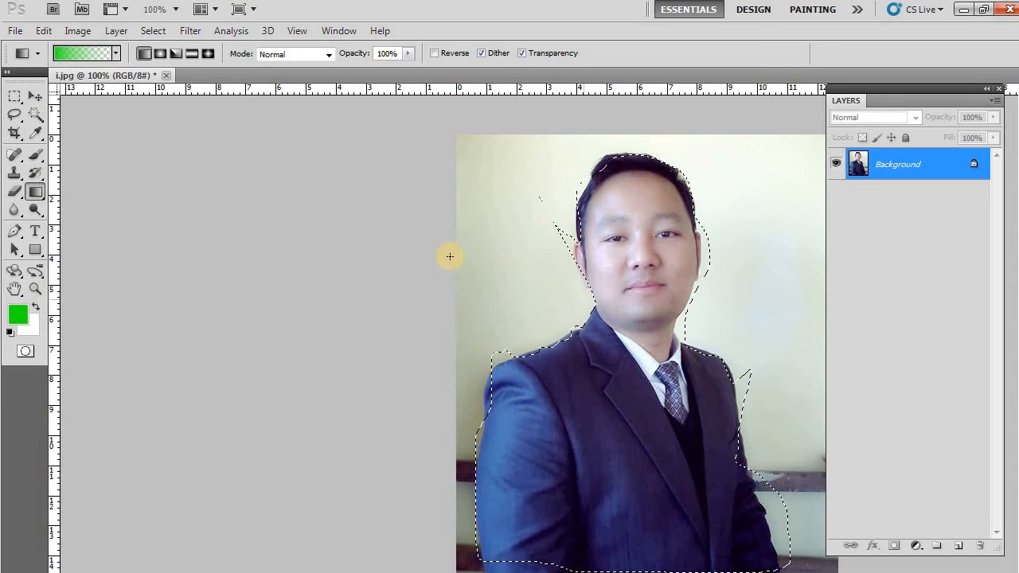
Step: Choose the green-to-white gradient preset and apply it inside the selection from the head down to the lower jacket
left_click(116, 54)
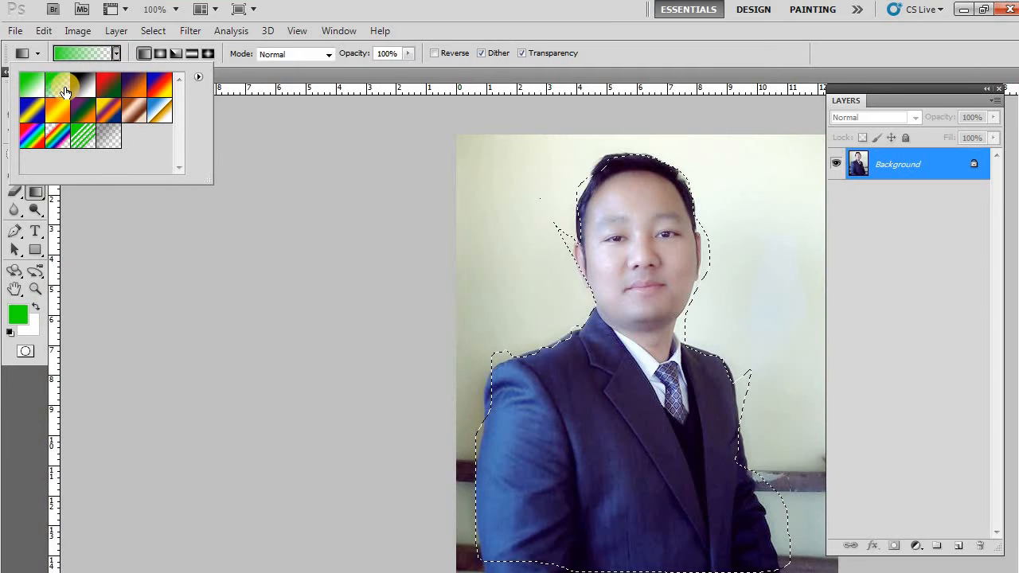
left_click(58, 80)
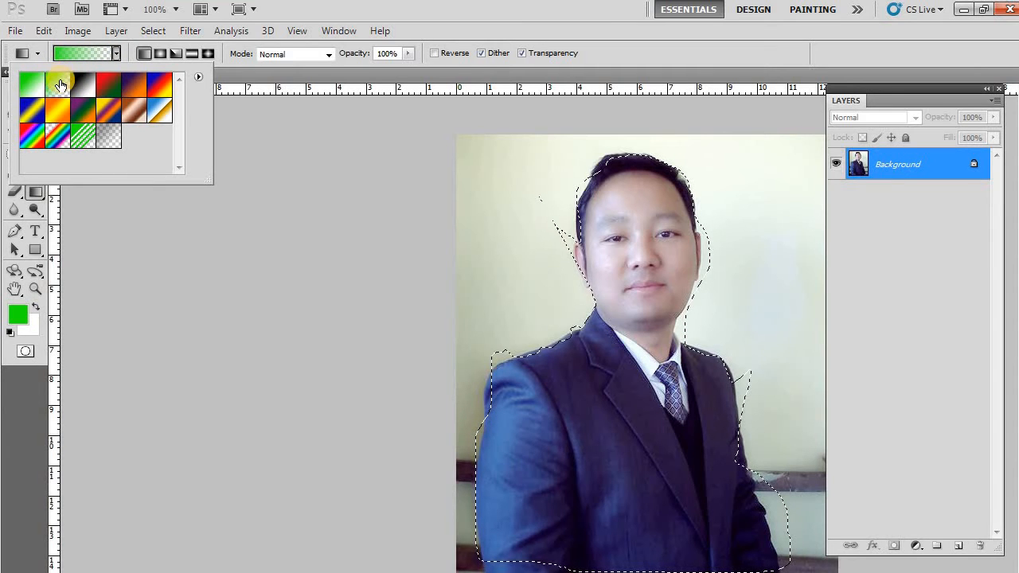
left_click(36, 85)
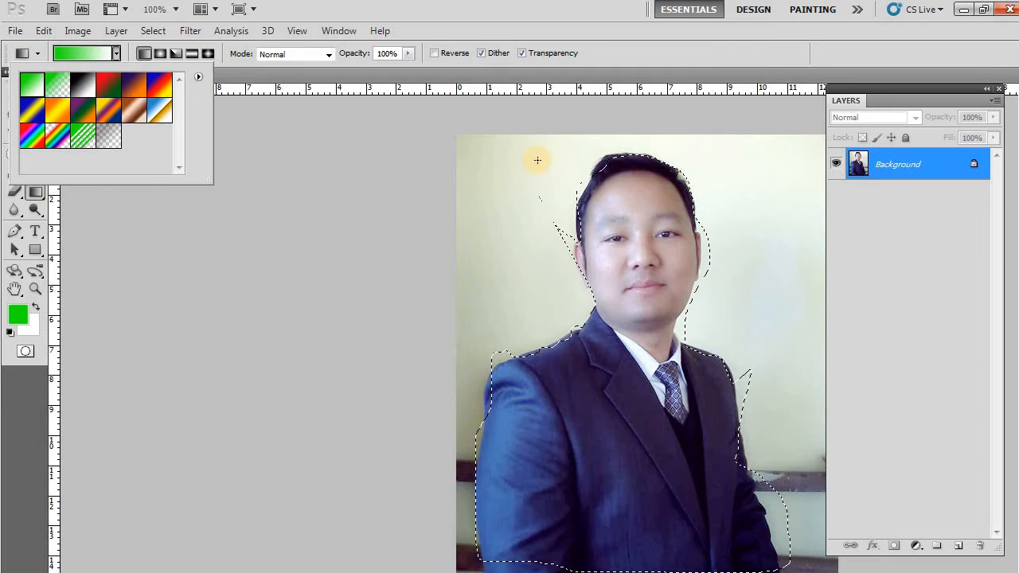
left_click_drag(614, 190, 633, 466)
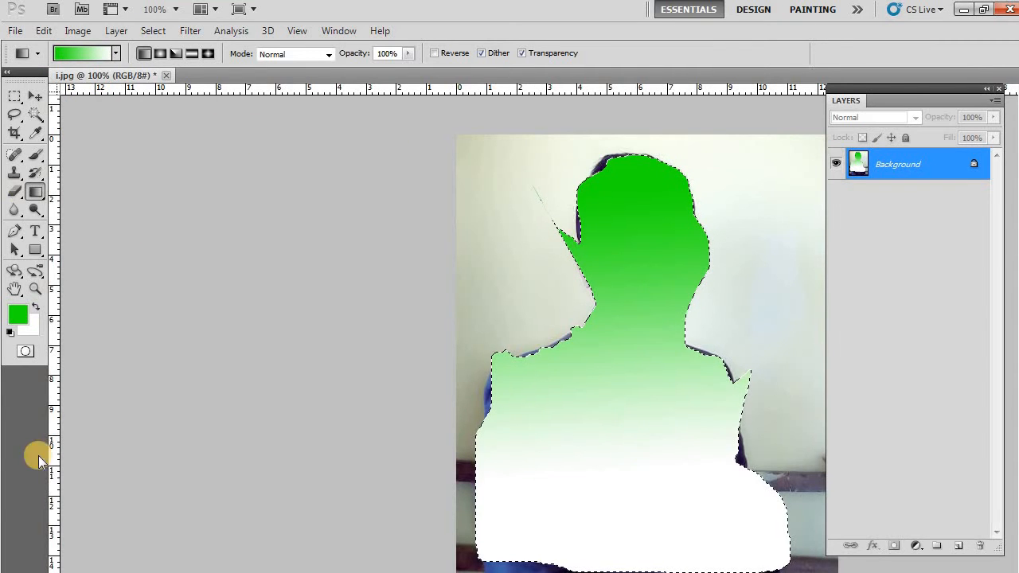
Step: Undo the green-to-white gradient fill and remove the selection around the man
key("ctrl+d")
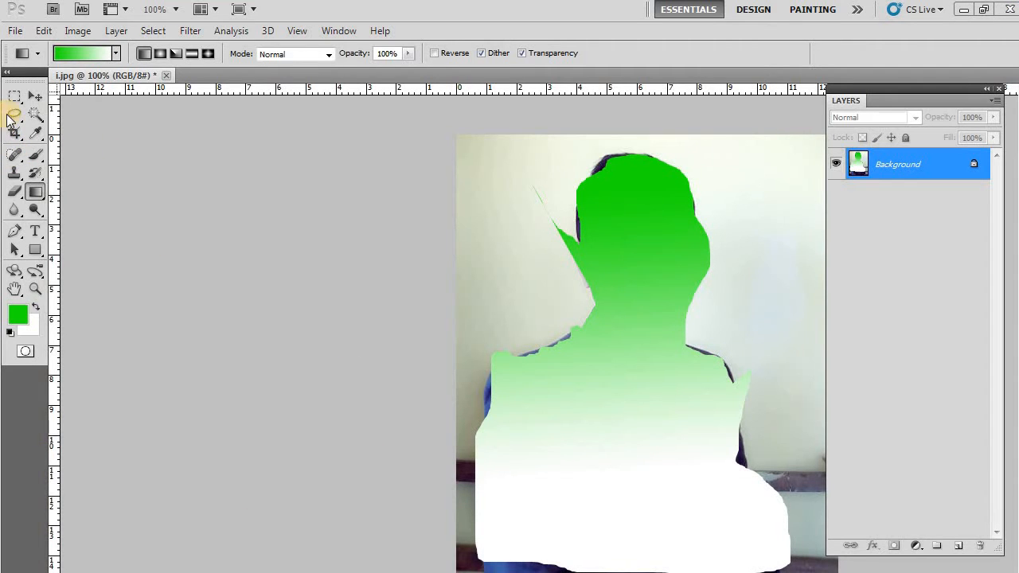
key("ctrl+shift+d")
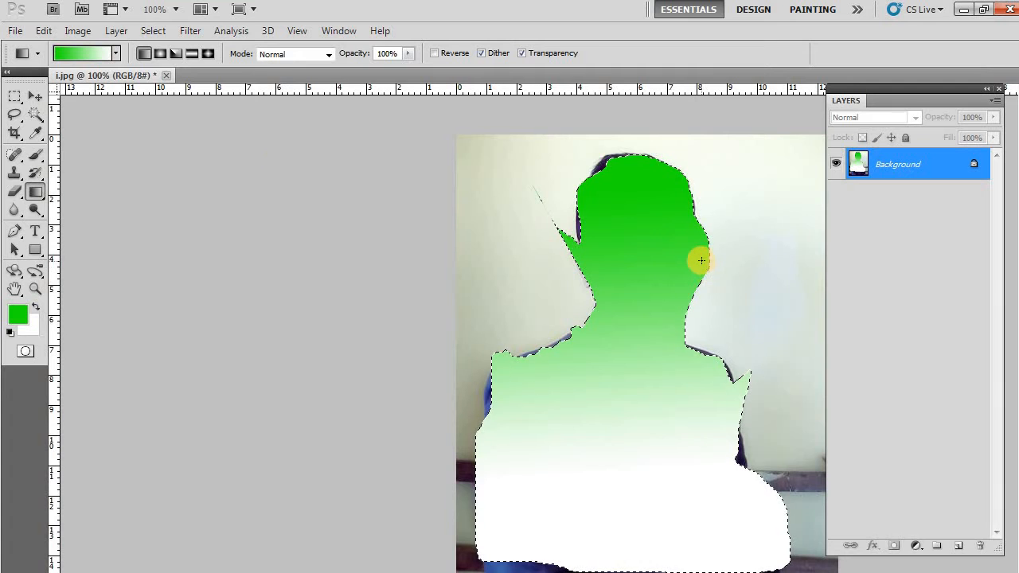
key("ctrl+z")
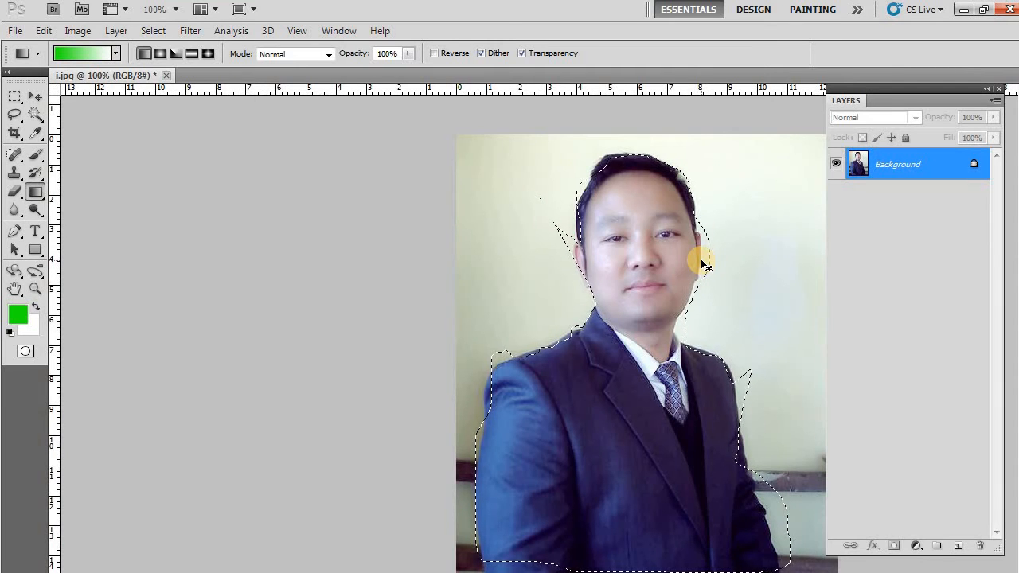
key("ctrl+d")
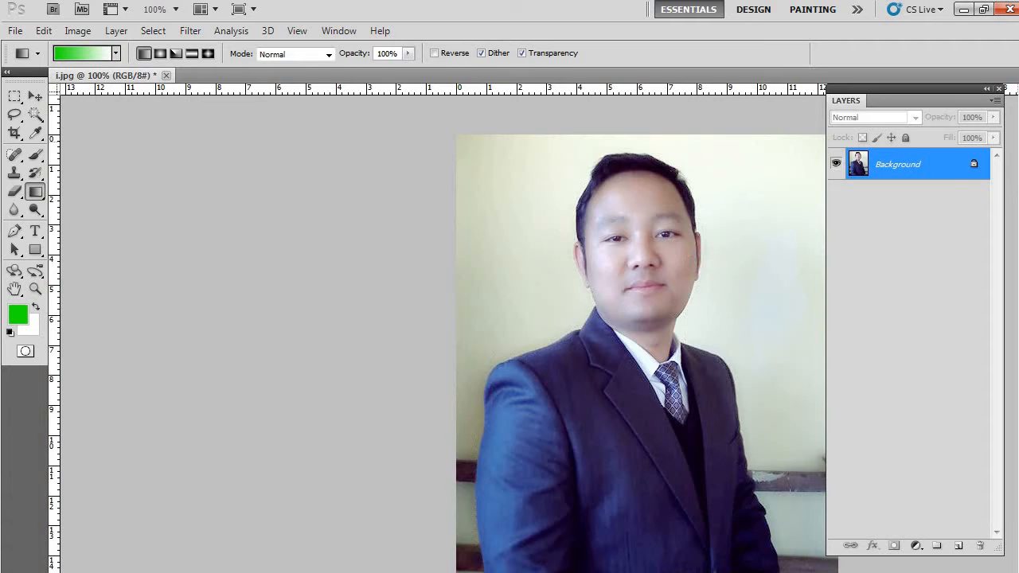
Step: Convert the locked Background into a normal layer named Layer 0 with Normal mode and 100% opacity
double_click(970, 167)
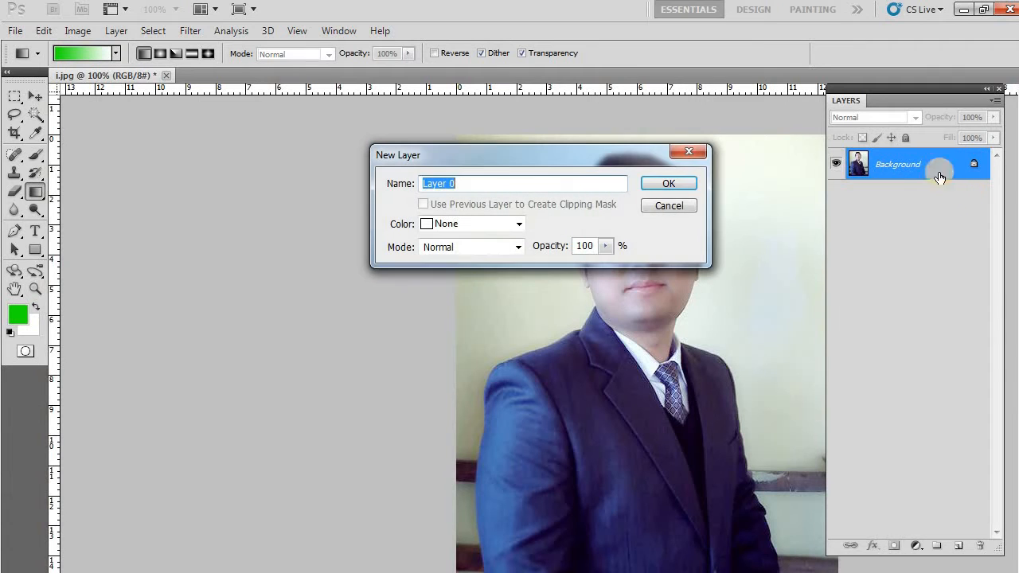
left_click(669, 183)
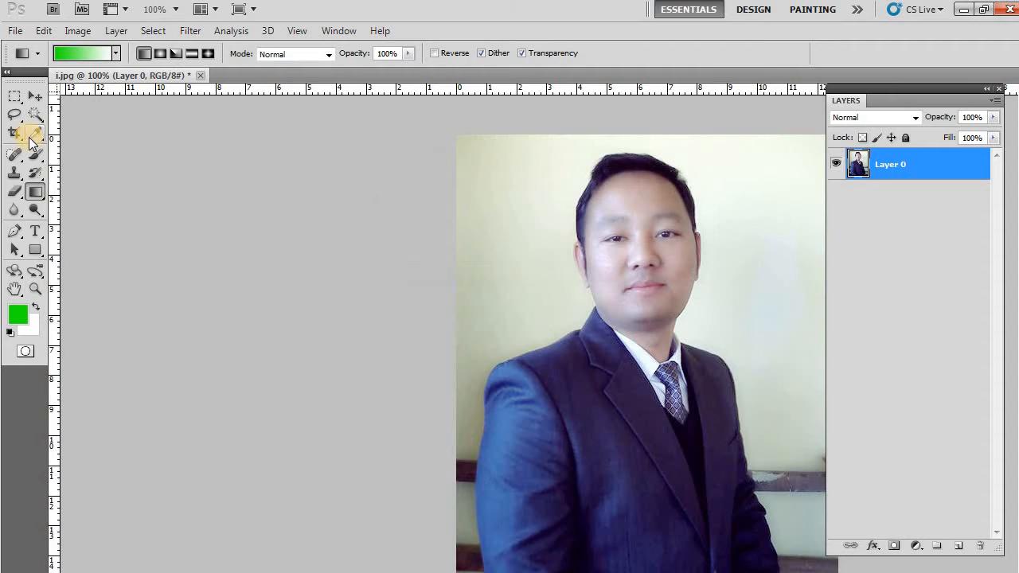
Step: Show the Lasso tool variants and switch to the Polygonal Lasso tool
left_click(14, 116)
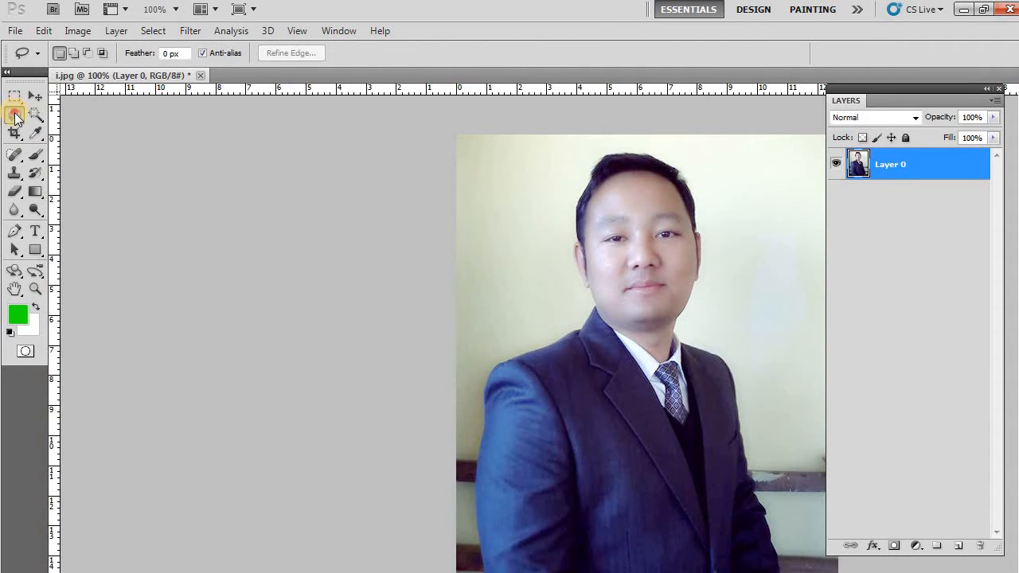
left_click(15, 116)
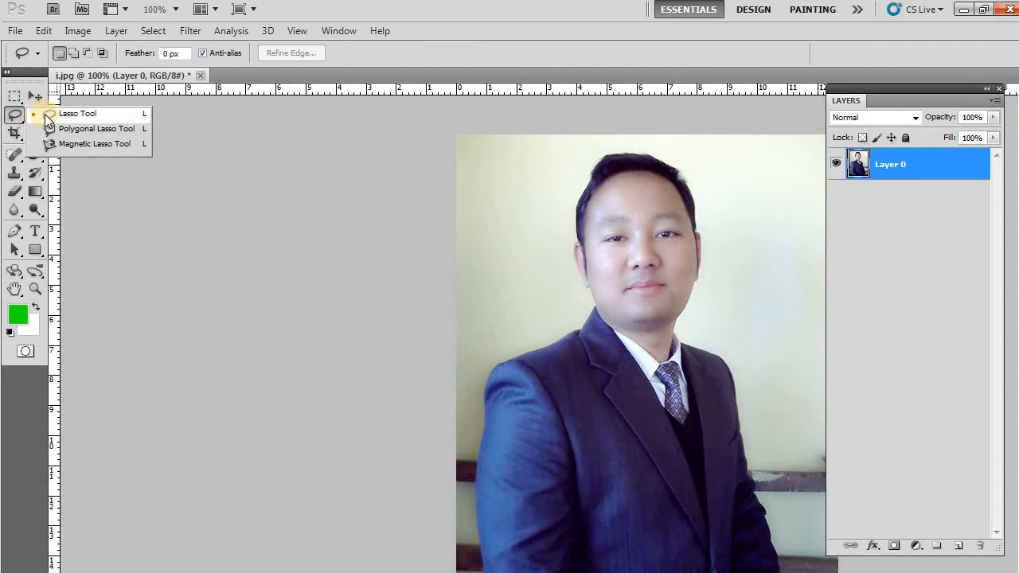
left_click(14, 115)
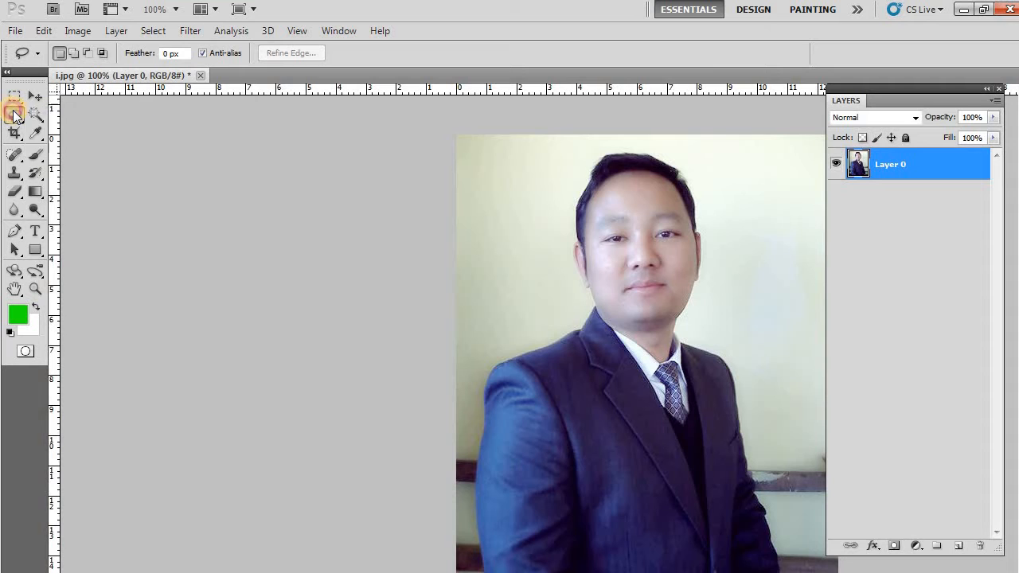
left_click(14, 116)
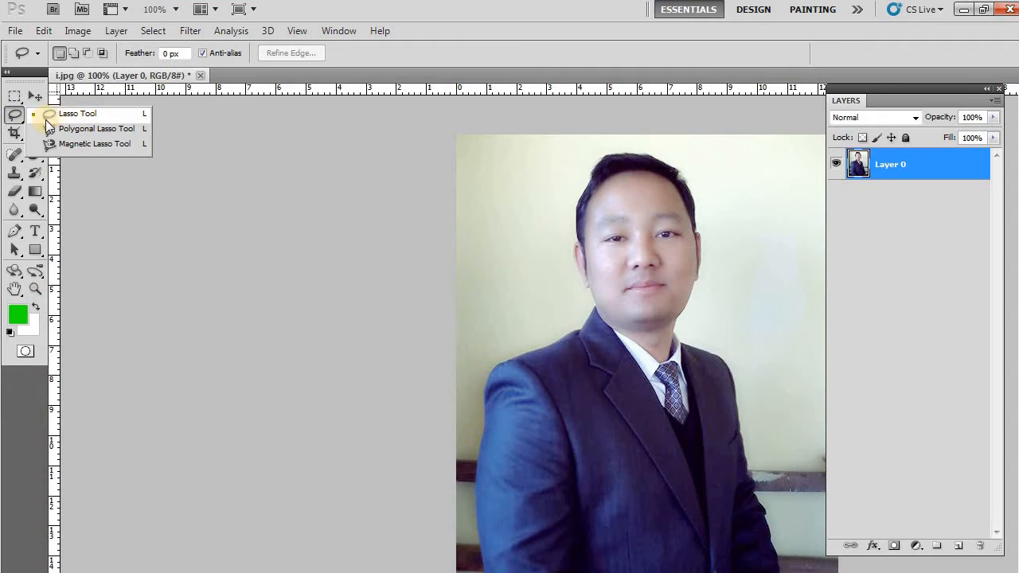
left_click(51, 113)
left_click(14, 115)
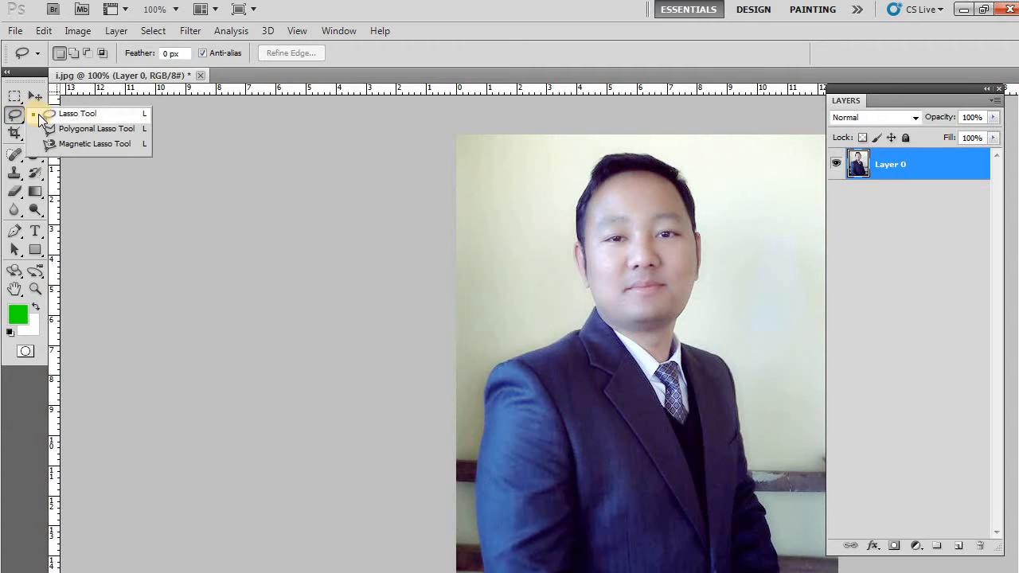
left_click(90, 132)
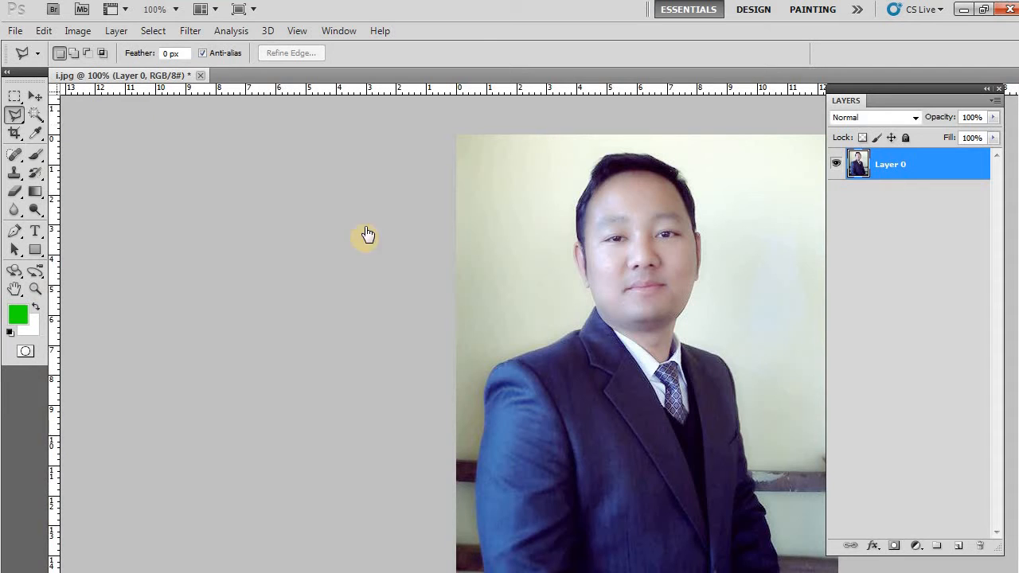
left_click(563, 331)
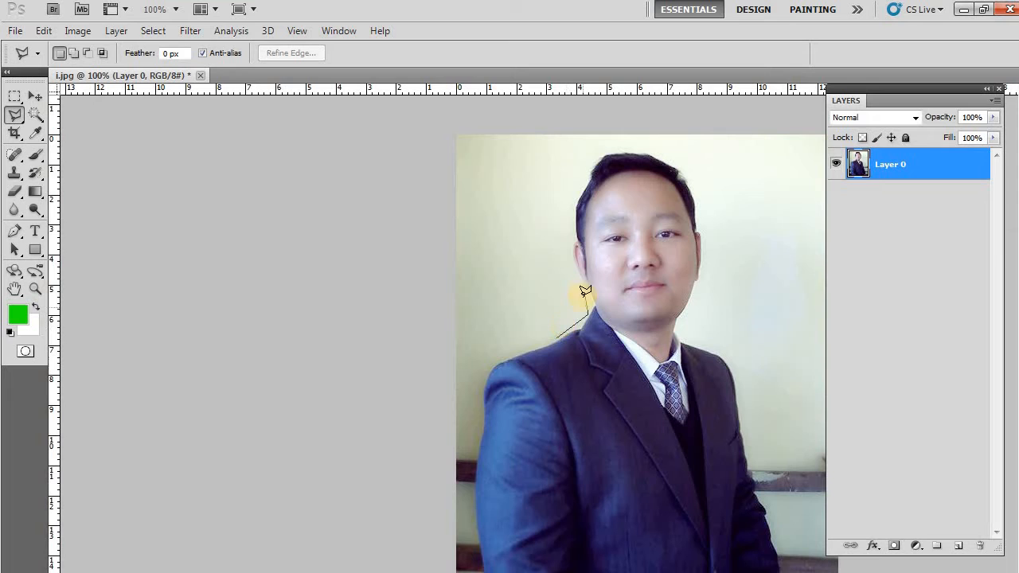
left_click(587, 313)
left_click(614, 259)
Step: Start a polygonal lasso outline in the background left of the man and run it over his head to the hair's right edge
left_click(539, 213)
left_click(573, 154)
left_click(648, 154)
left_click(670, 166)
left_click(677, 175)
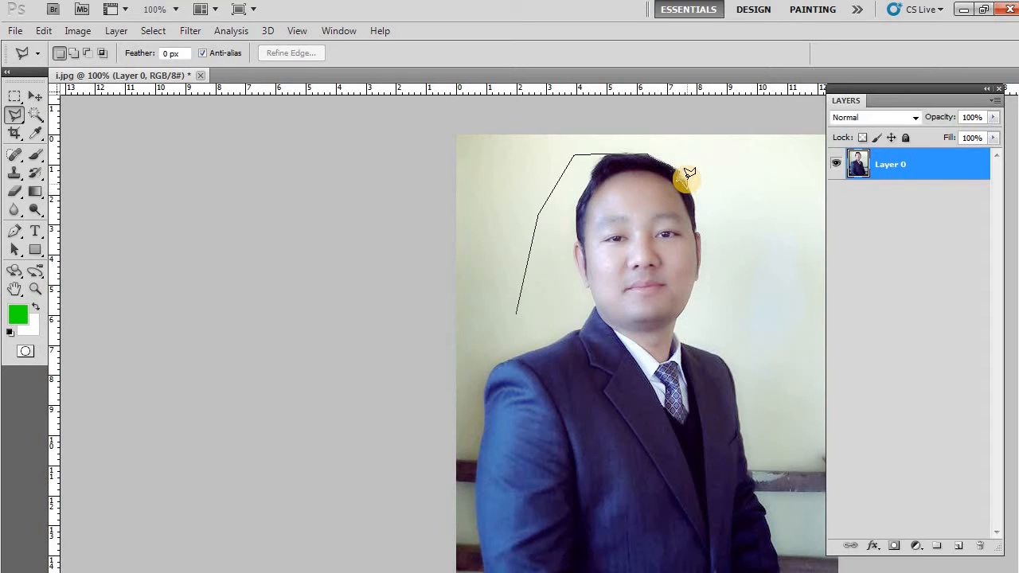
left_click(687, 174)
left_click(685, 172)
left_click(684, 172)
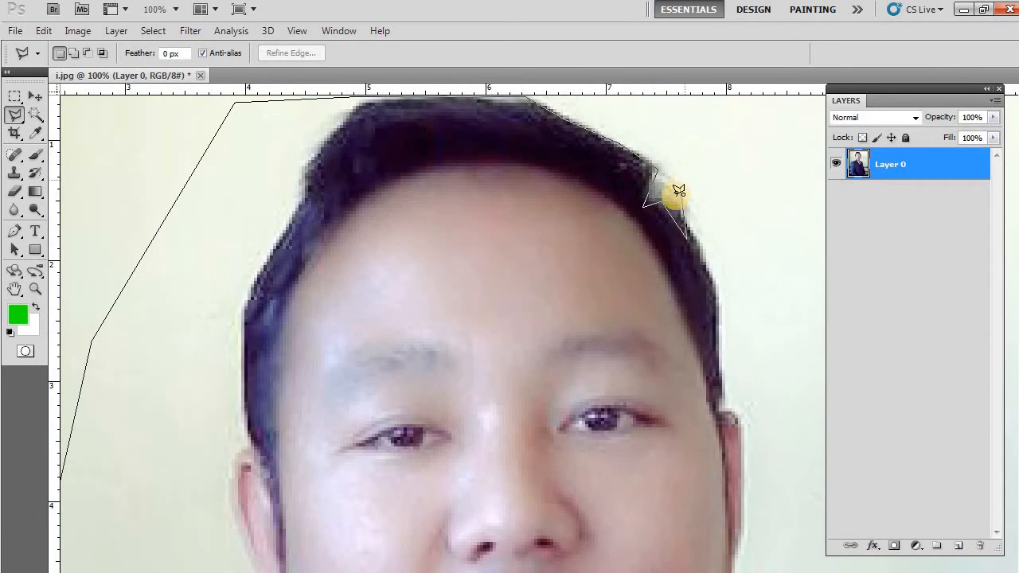
Step: Continue the polygonal outline closely down the right edge of the hair to the top of the ear
left_click(700, 251)
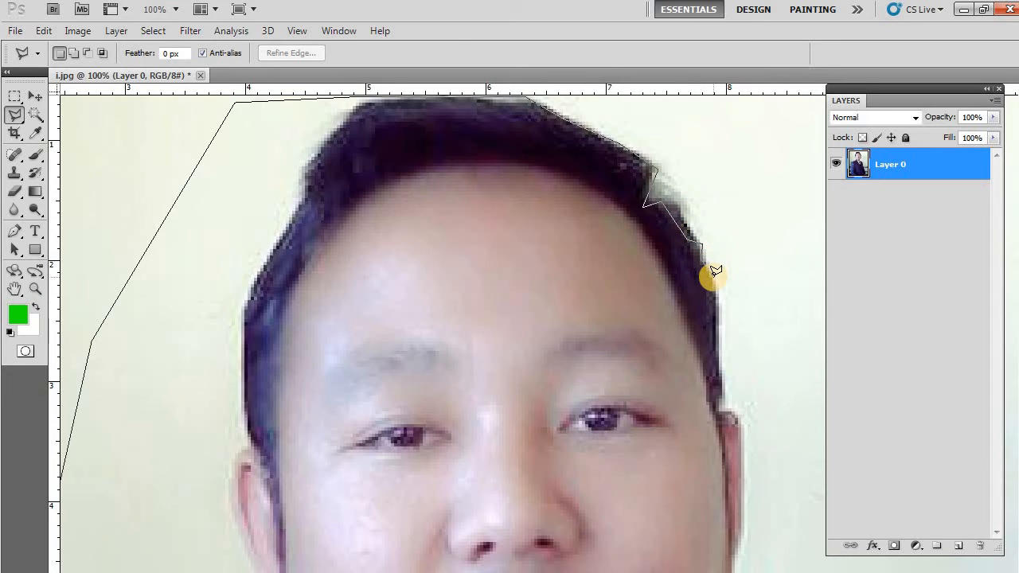
left_click(715, 272)
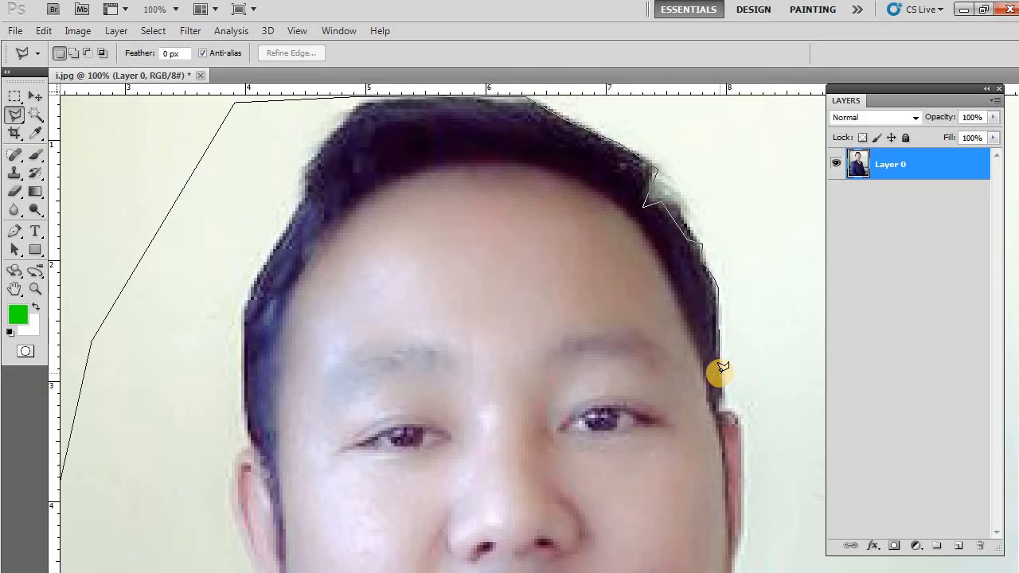
left_click(723, 374)
left_click(723, 395)
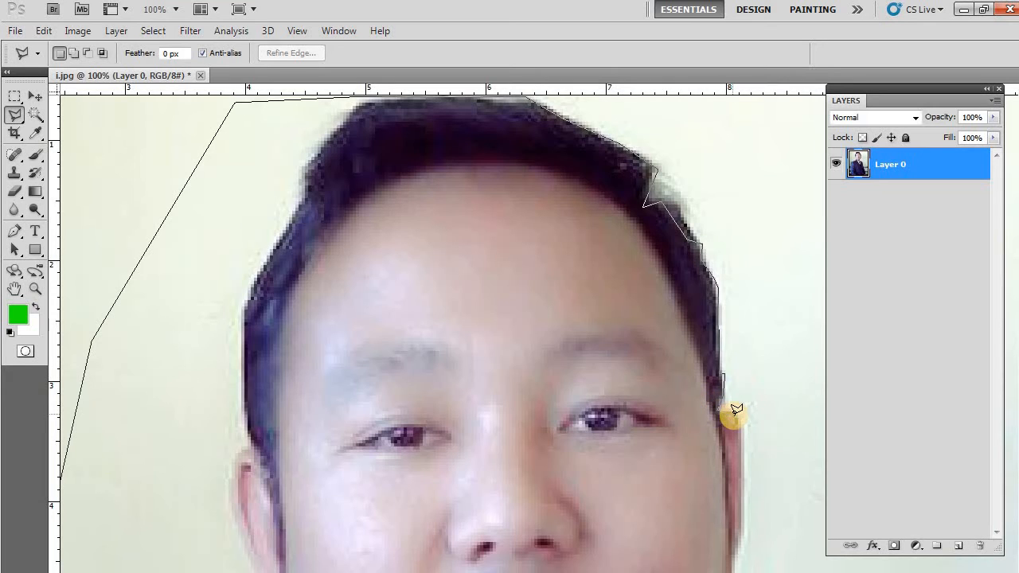
left_click(737, 415)
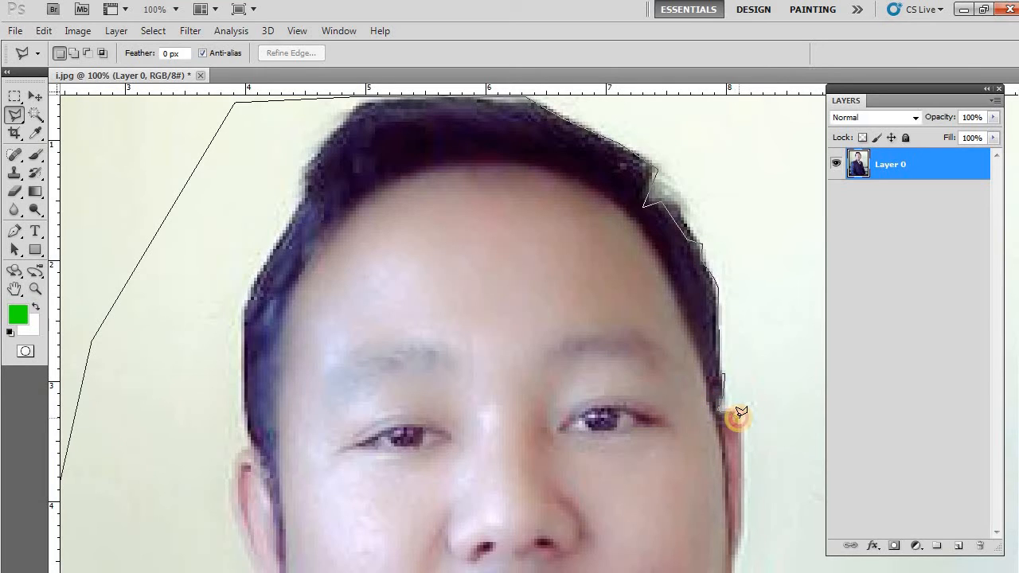
Step: Continue the polygonal outline past the right shoulder, across the chest and back up past the left shoulder, closing it at the starting point
left_click(744, 374, "alt")
left_click(742, 372, "alt")
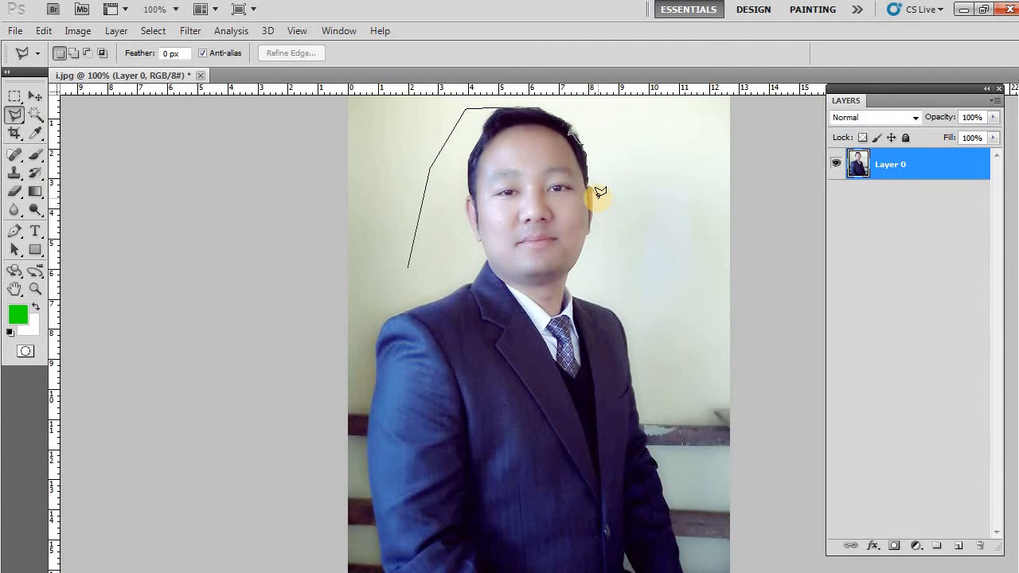
left_click(596, 230)
left_click(590, 266)
left_click(625, 314)
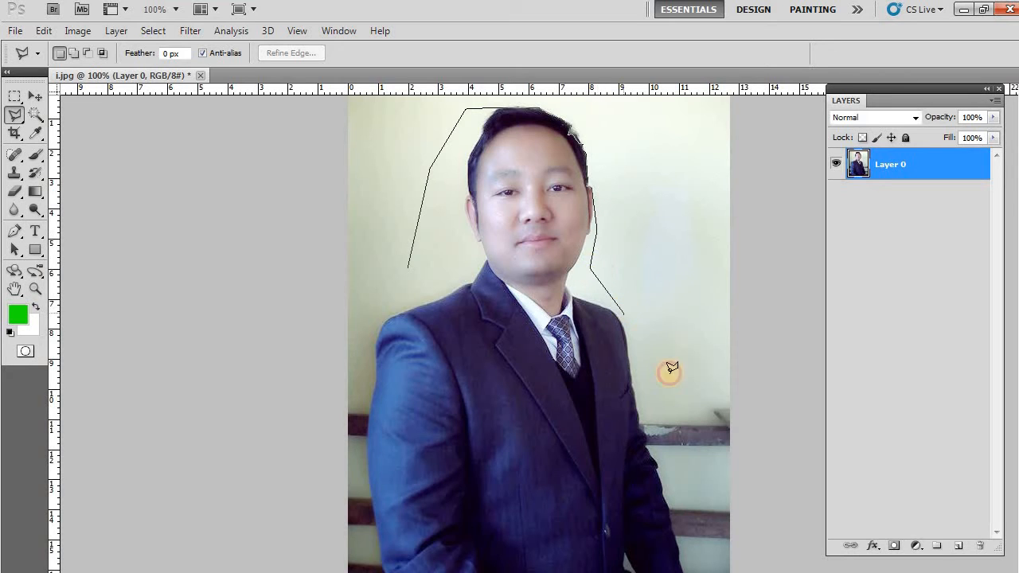
left_click(671, 396)
left_click(605, 441)
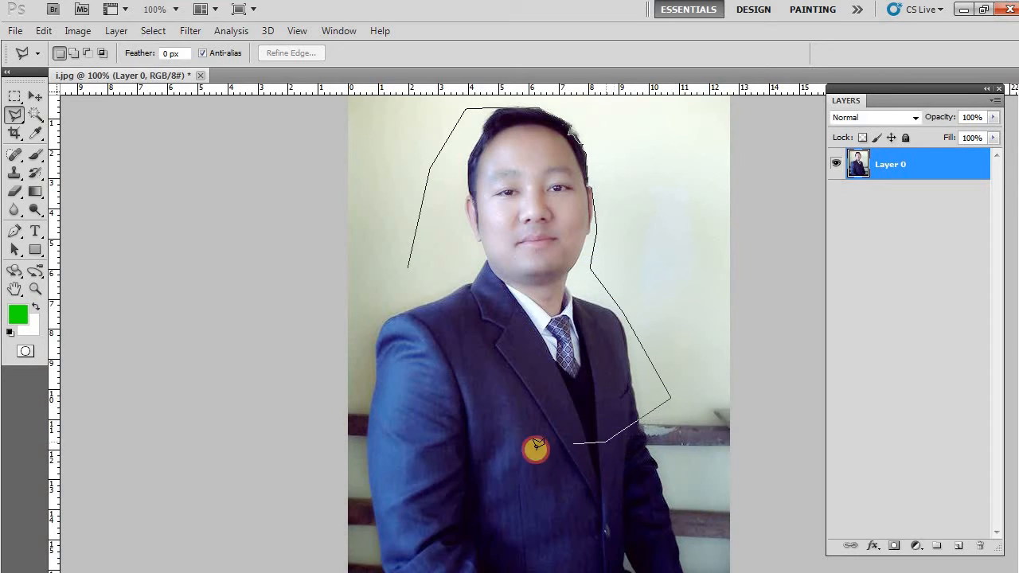
left_click(409, 430)
left_click(361, 395)
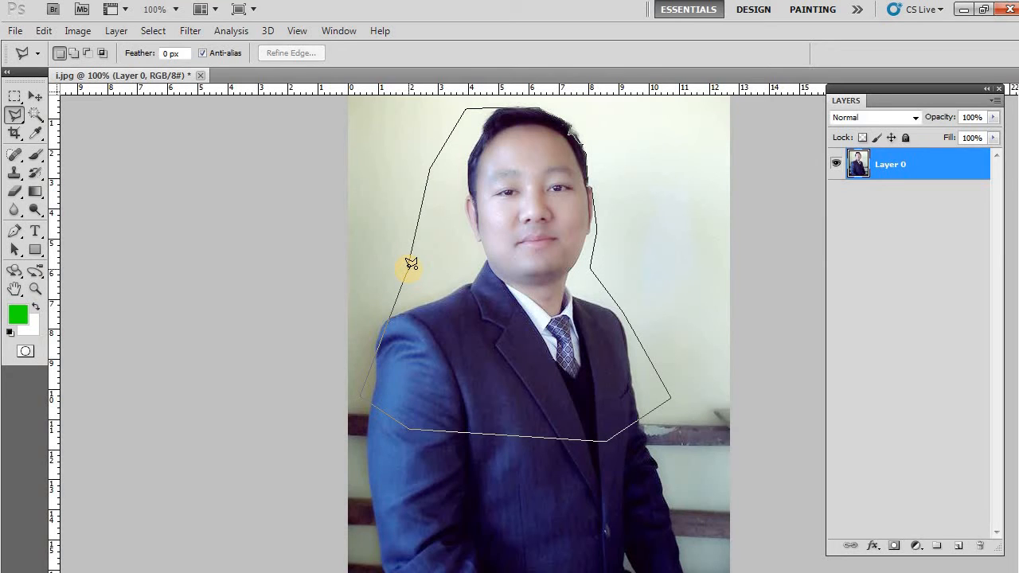
left_click(411, 264)
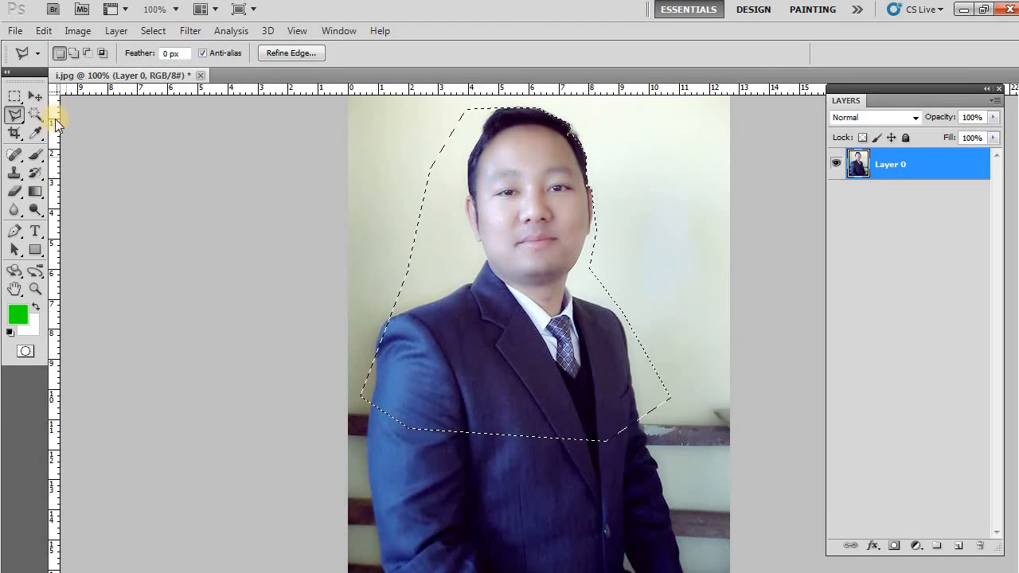
Step: Shift the selected part of the portrait very slightly with the Move tool
left_click(35, 96)
mouse_move(546, 215)
left_mouse_down()
mouse_move(637, 204)
mouse_move(683, 174)
mouse_move(609, 212)
mouse_move(528, 211)
mouse_move(538, 201)
left_mouse_up()
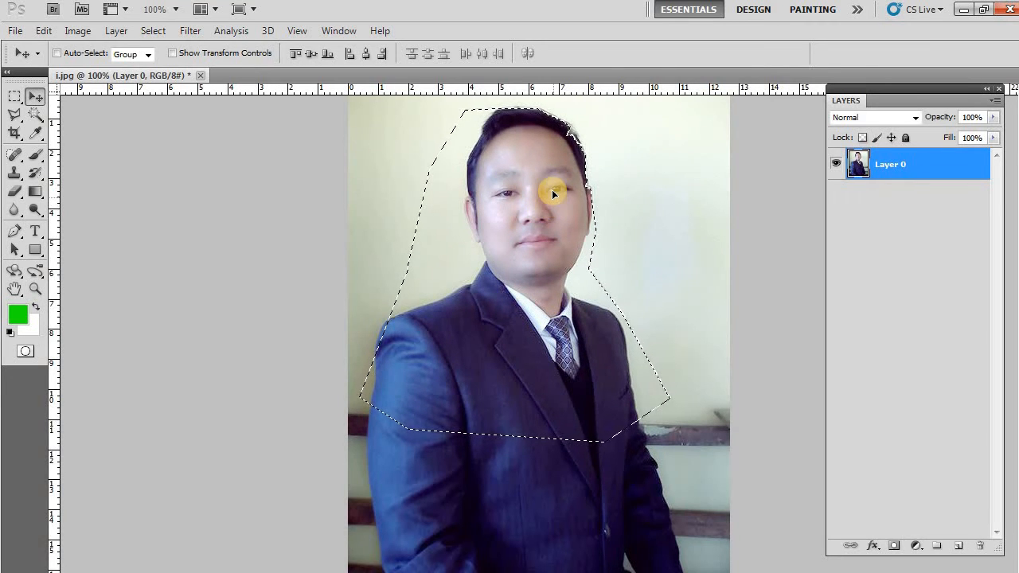
key("ctrl+minus")
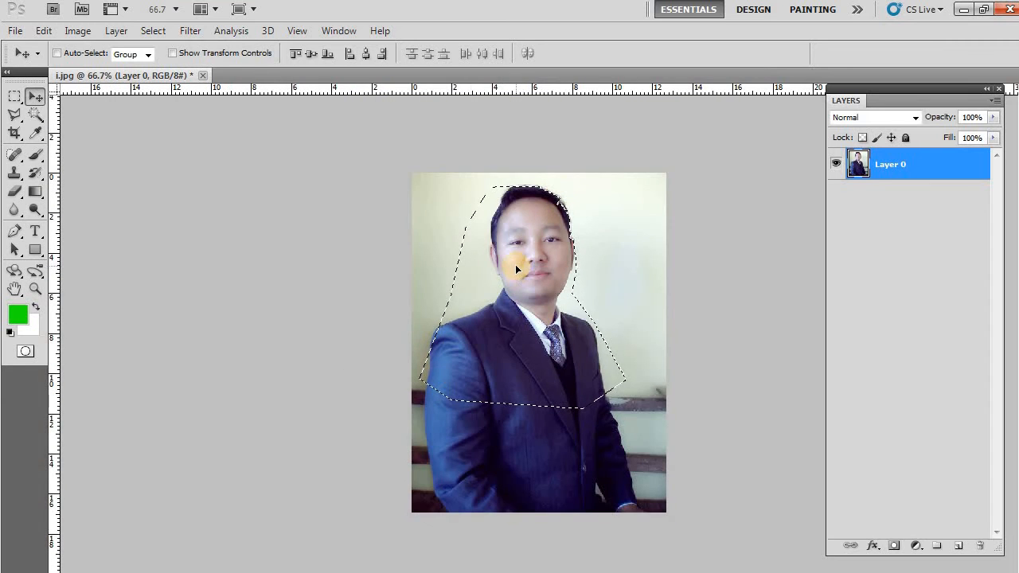
key("ctrl+plus")
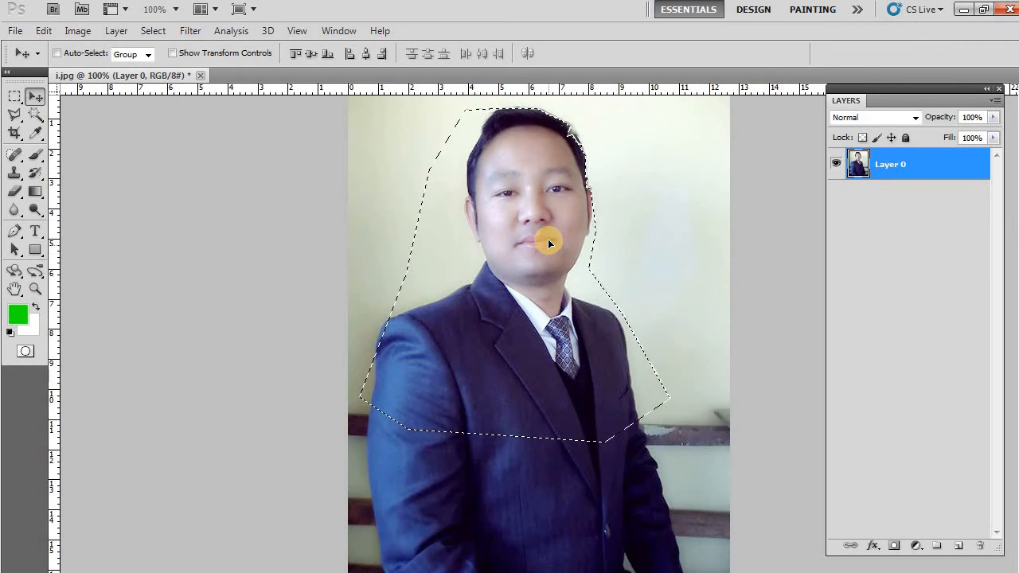
key("ctrl+minus")
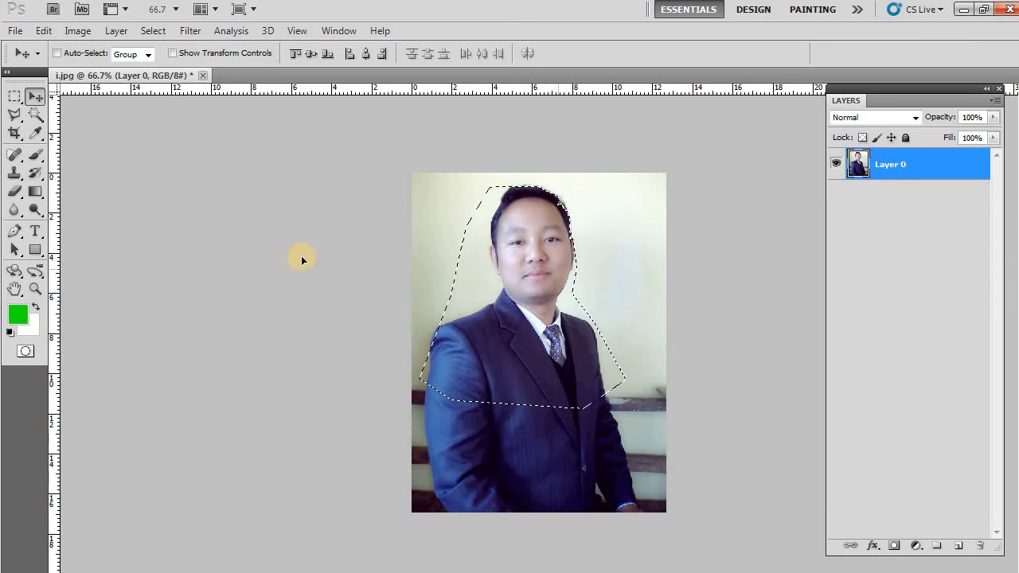
left_click(189, 509)
Step: Remove the polygonal selection, trying out Reselect once before clearing it for good
key("ctrl+d")
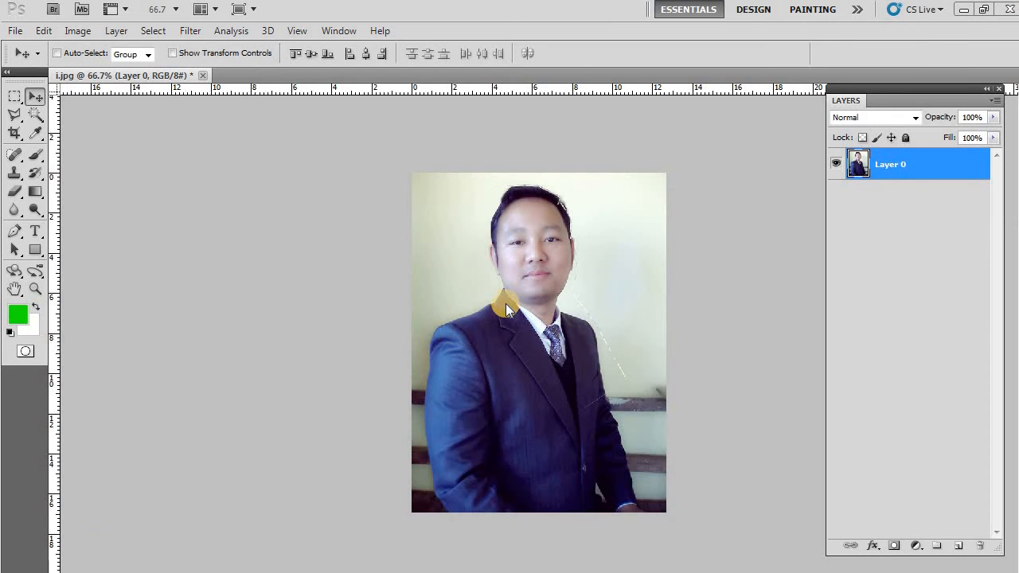
key("ctrl+shift+d")
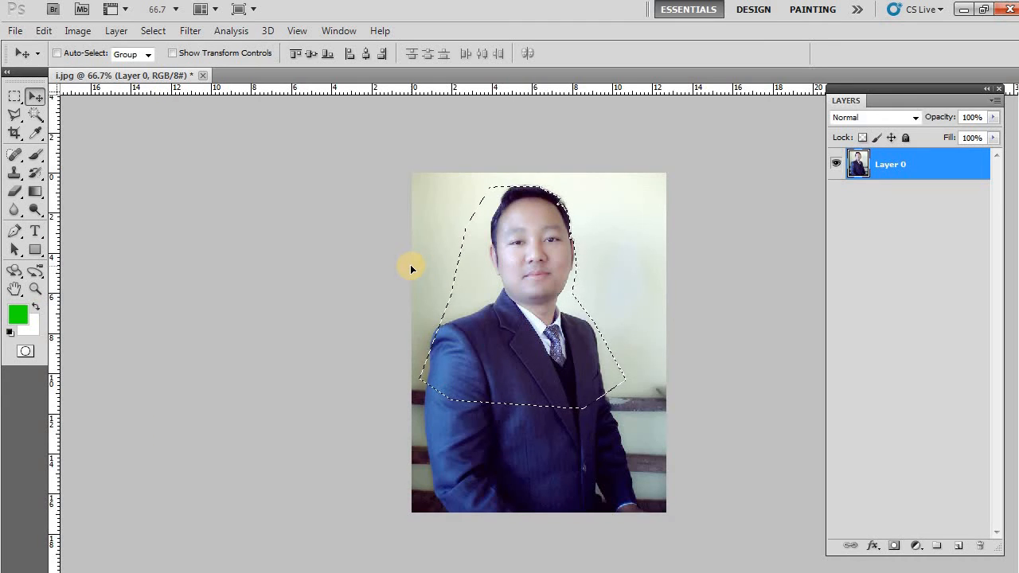
key("ctrl+d")
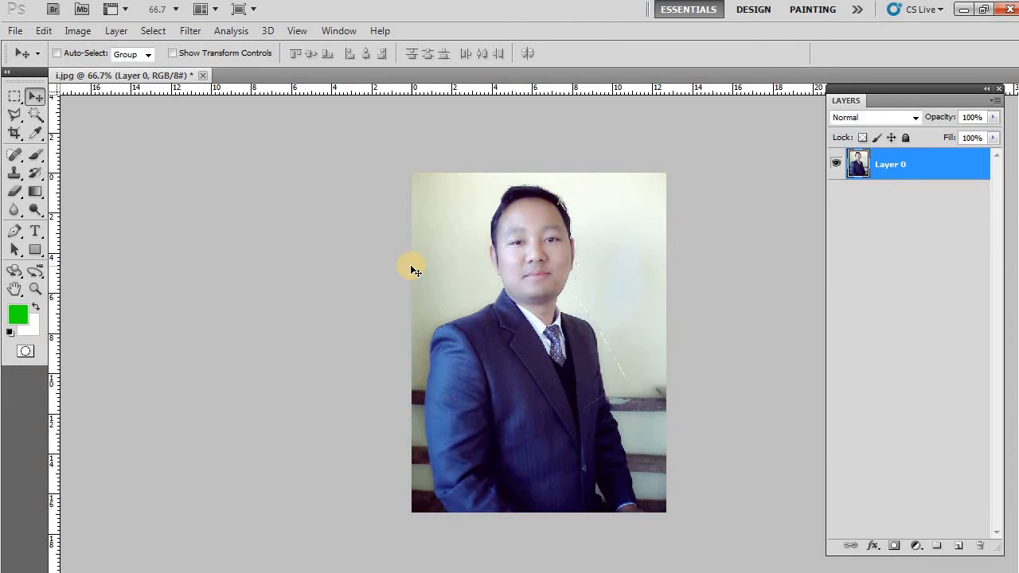
Step: With the Magnetic Lasso tool, start tracing the man's outline from the left shoulder along the collar to the ear
left_click(14, 114)
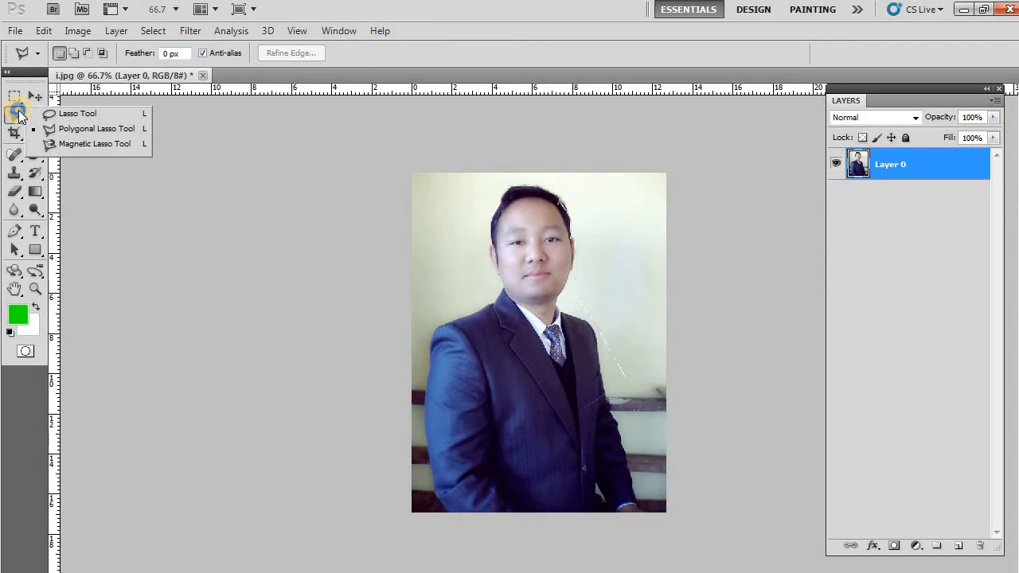
left_click(97, 145)
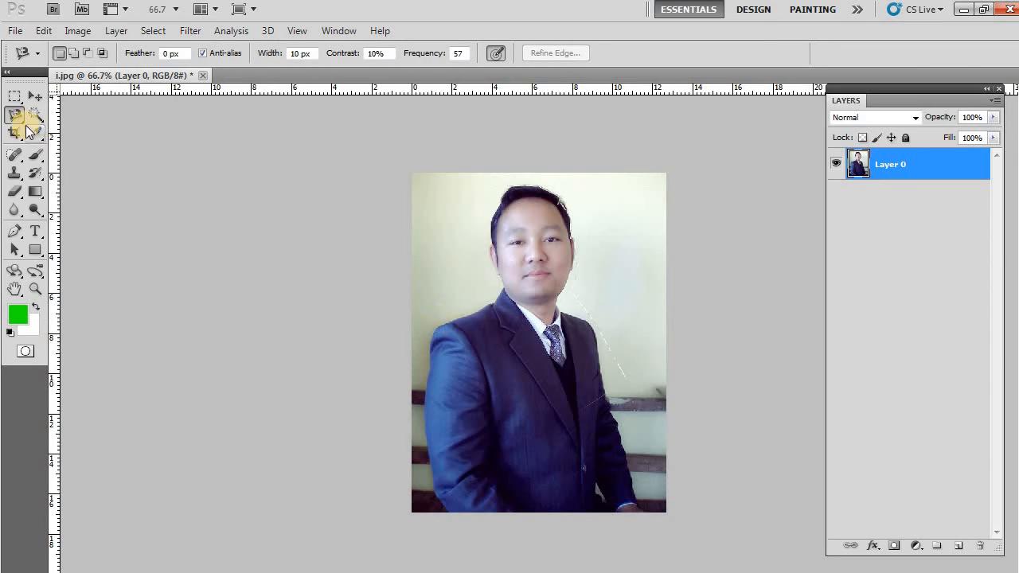
left_click(14, 117)
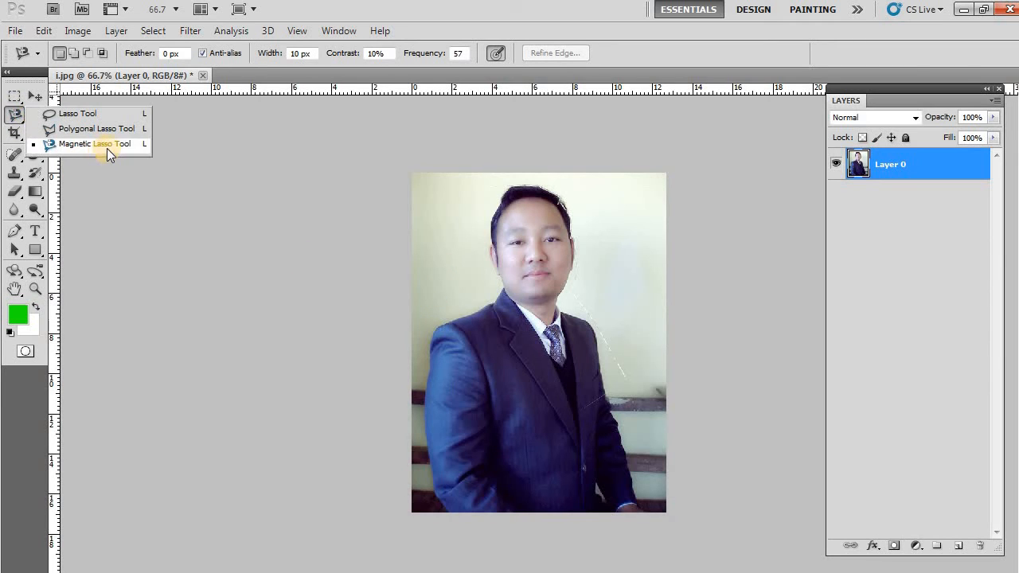
left_click(445, 315)
left_click(444, 321)
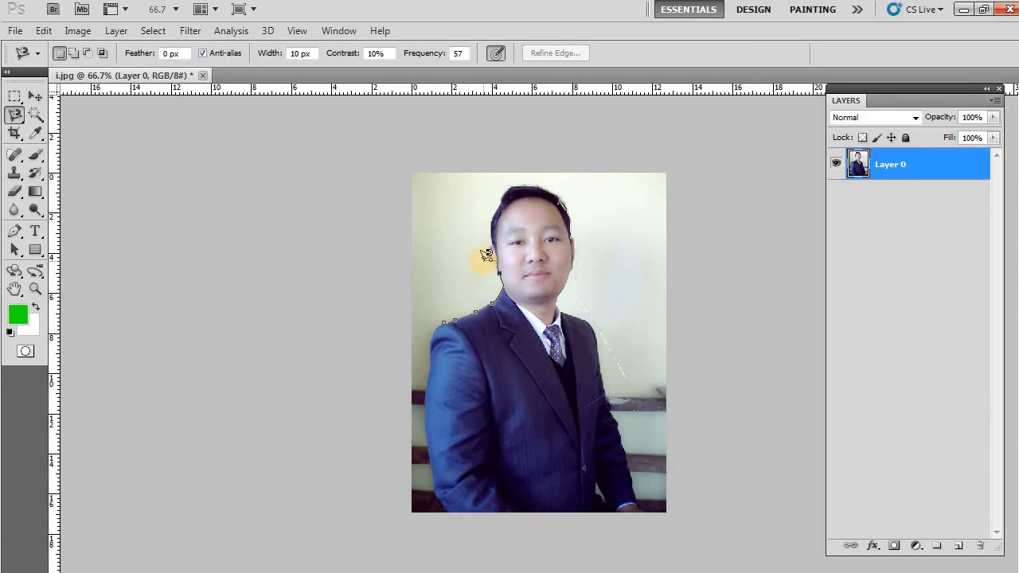
scroll(486, 255, "up", 2)
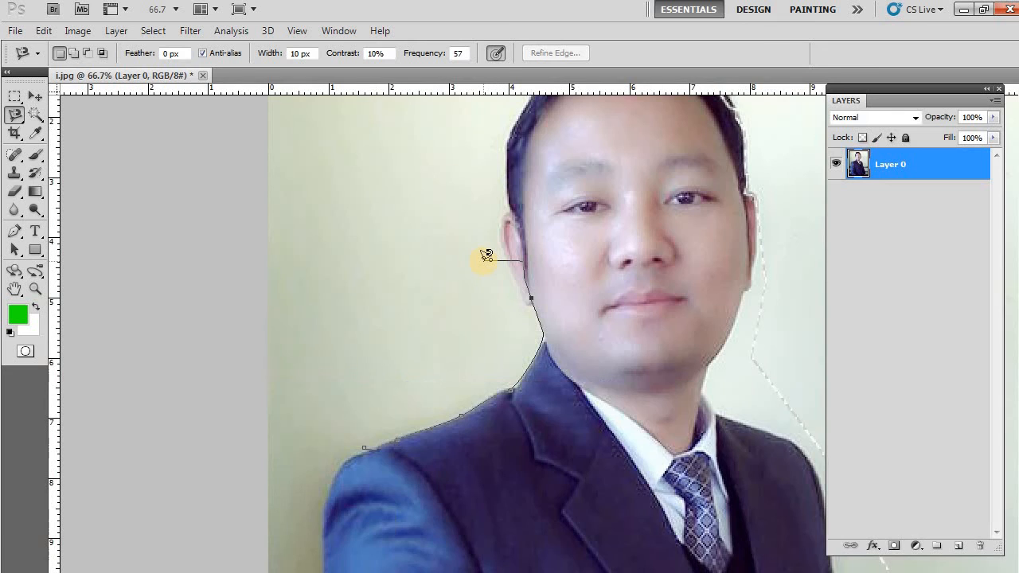
scroll(486, 255, "up", 1)
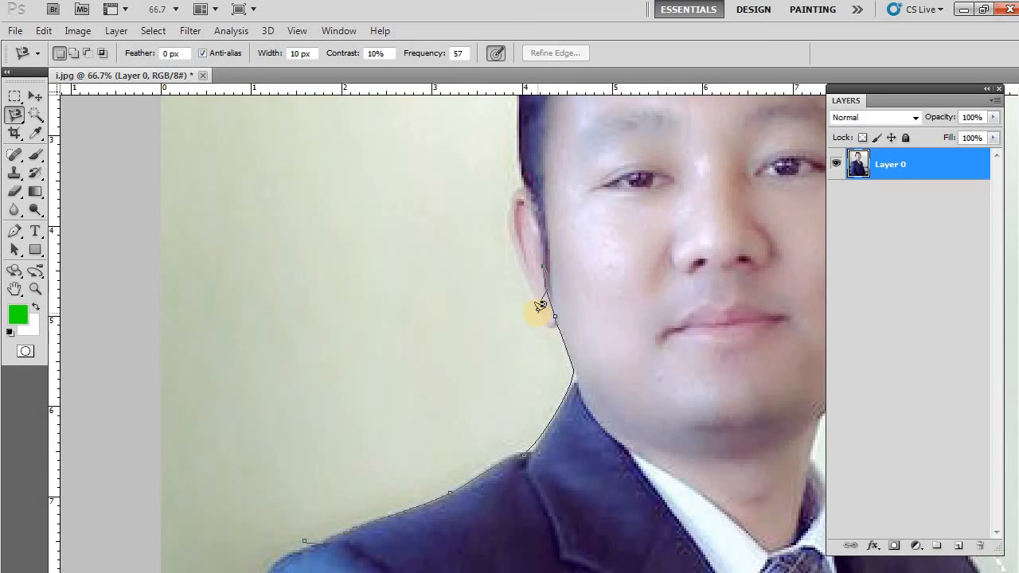
Step: Remove the misplaced anchor points and continue the magnetic outline around the ear, up the side of the head and over the hair
key("BackSpace")
left_click(516, 247)
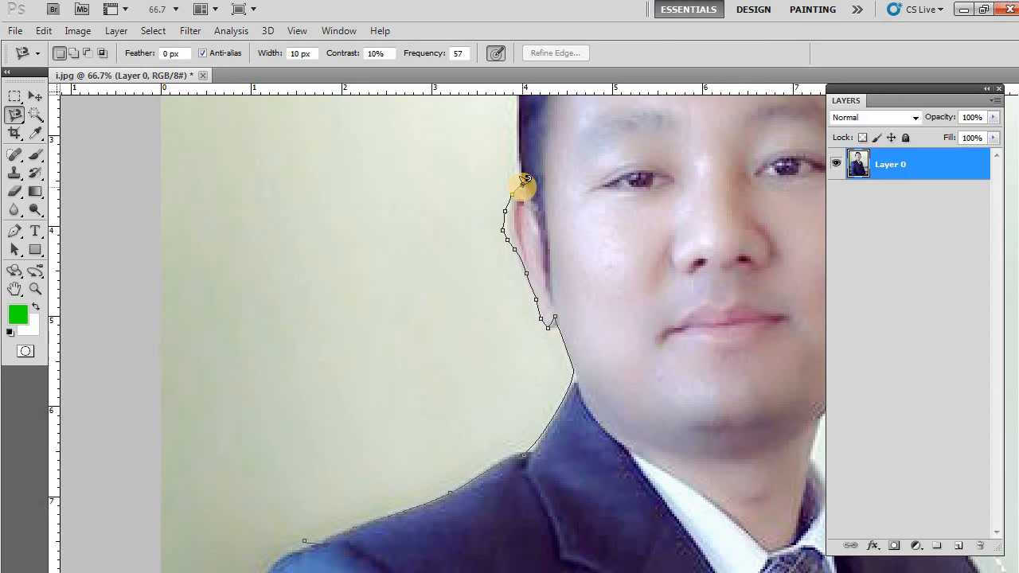
key("space")
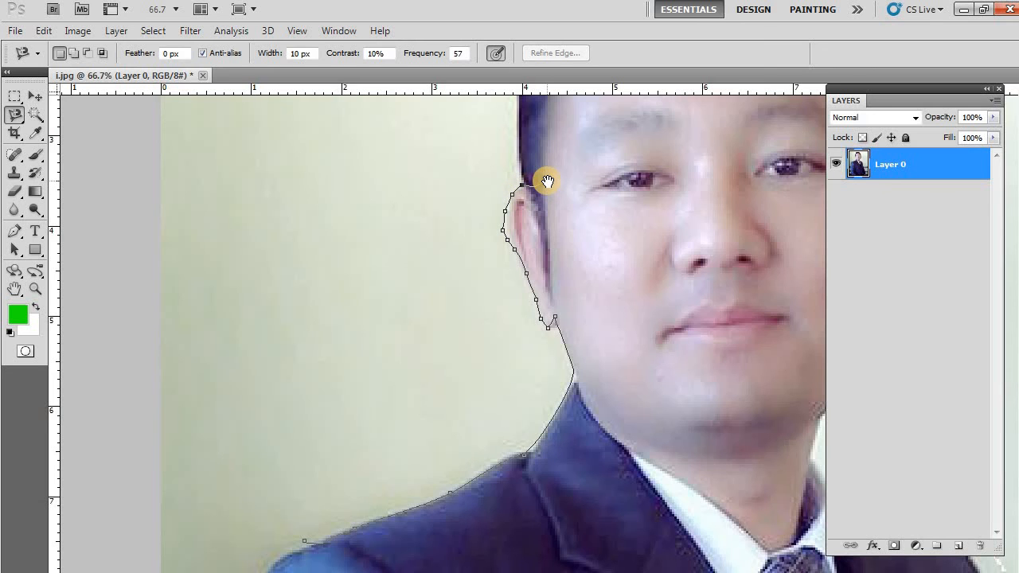
mouse_move(545, 185)
left_mouse_down()
mouse_move(539, 250)
mouse_move(491, 379)
left_mouse_up()
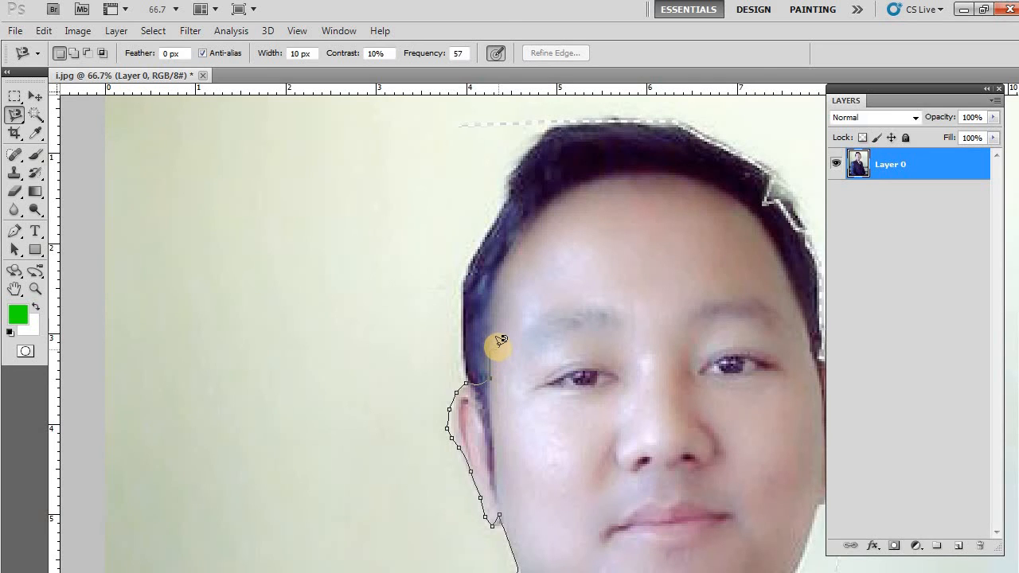
key("BackSpace")
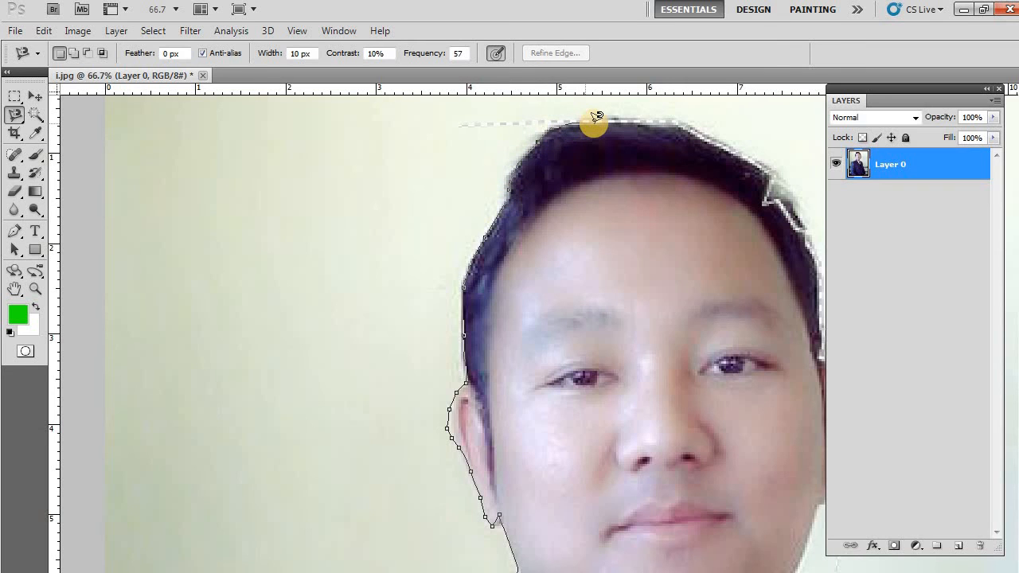
left_click_drag(594, 127, 319, 183)
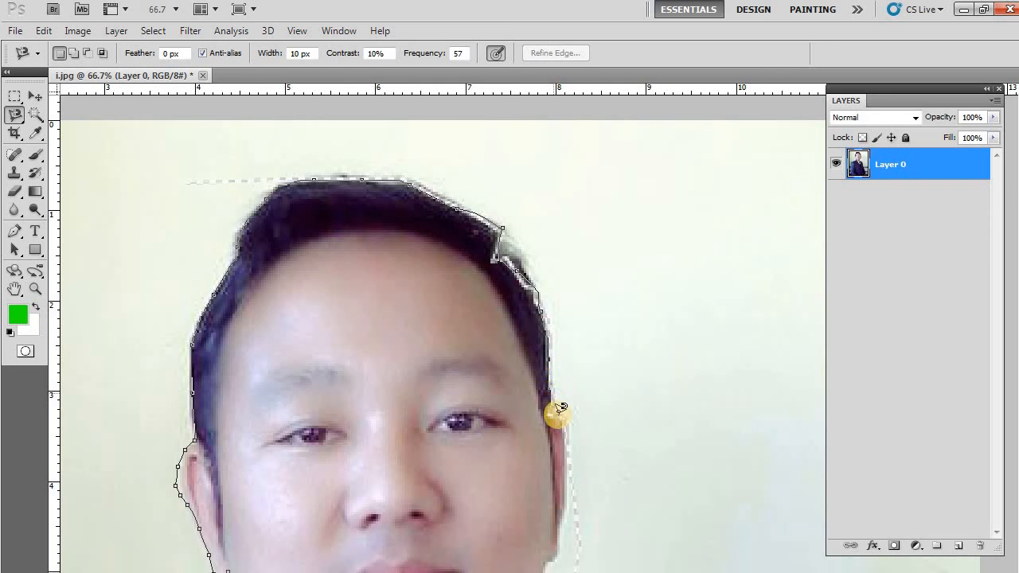
Step: Continue the magnetic outline past the other ear, neck and shoulder, removing stray anchors, and close it across the chest at the starting point
mouse_move(552, 409)
left_mouse_down()
mouse_move(487, 216)
mouse_move(518, 251)
left_mouse_up()
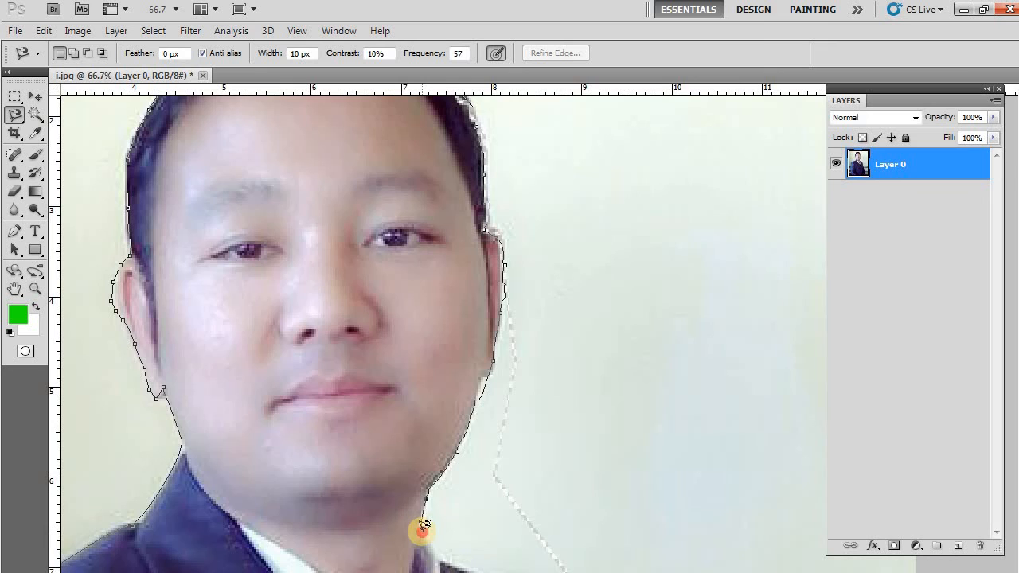
left_click(423, 528)
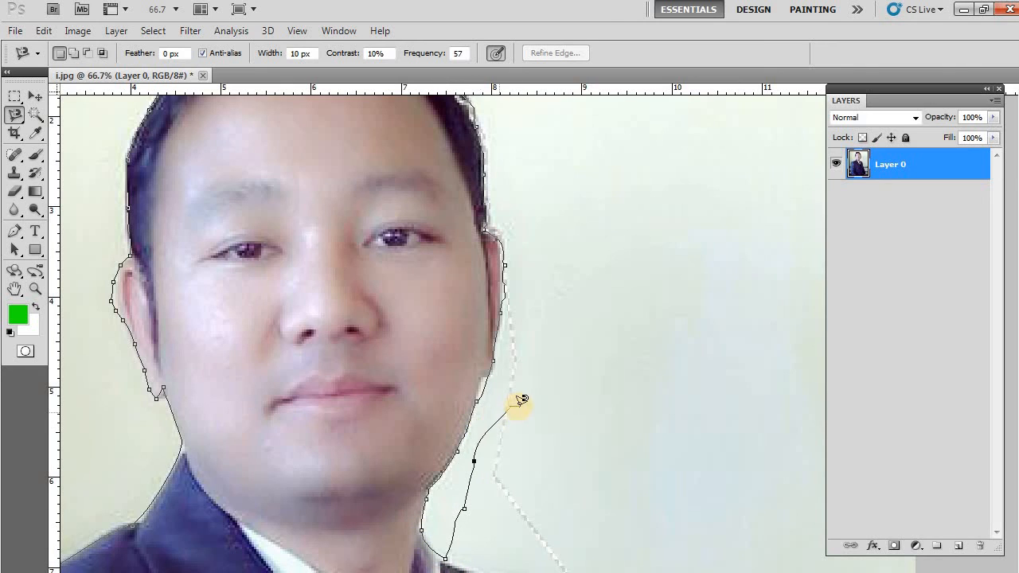
key("space")
left_click_drag(517, 407, 479, 139)
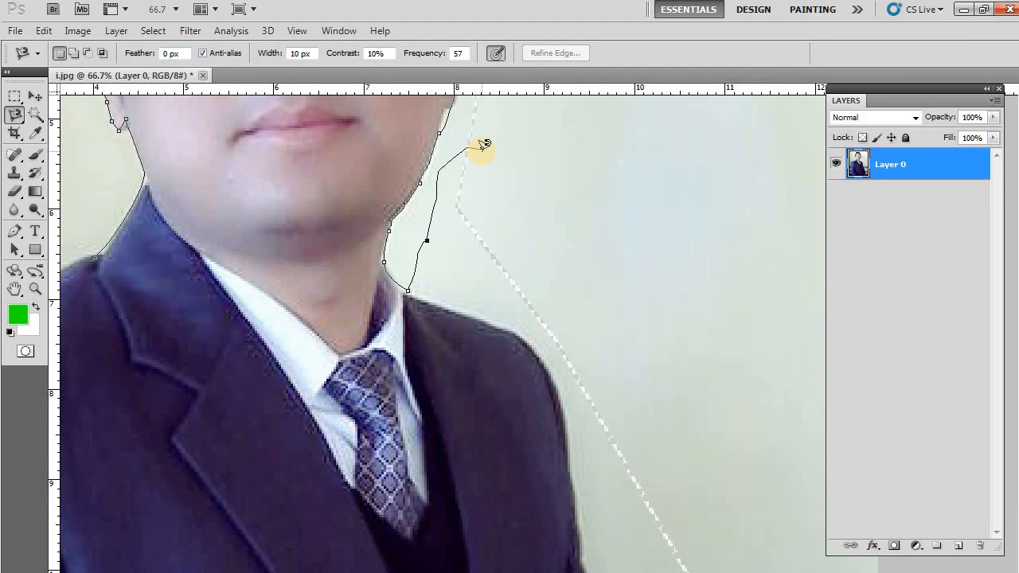
key("Delete")
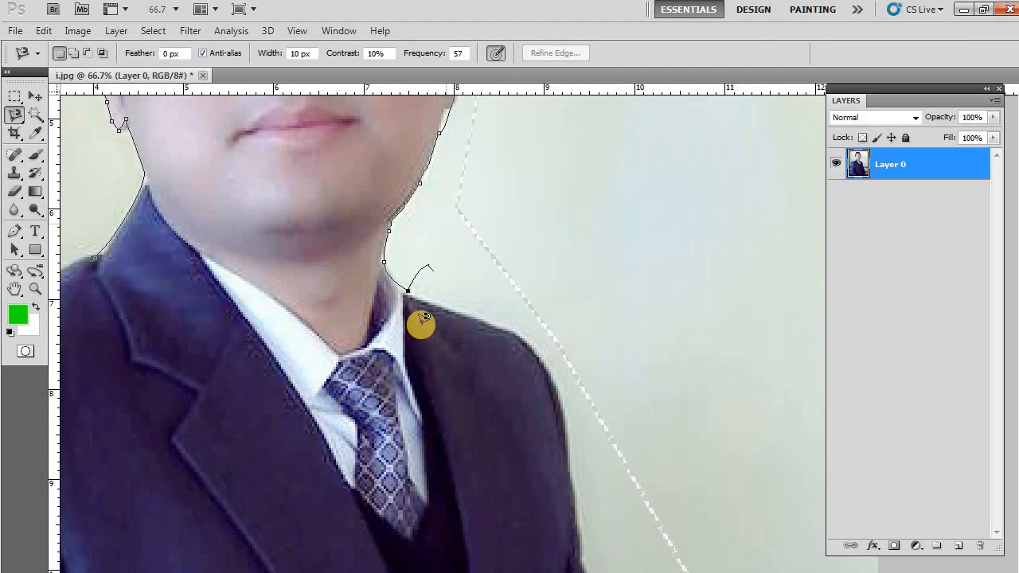
left_click(495, 321, "alt")
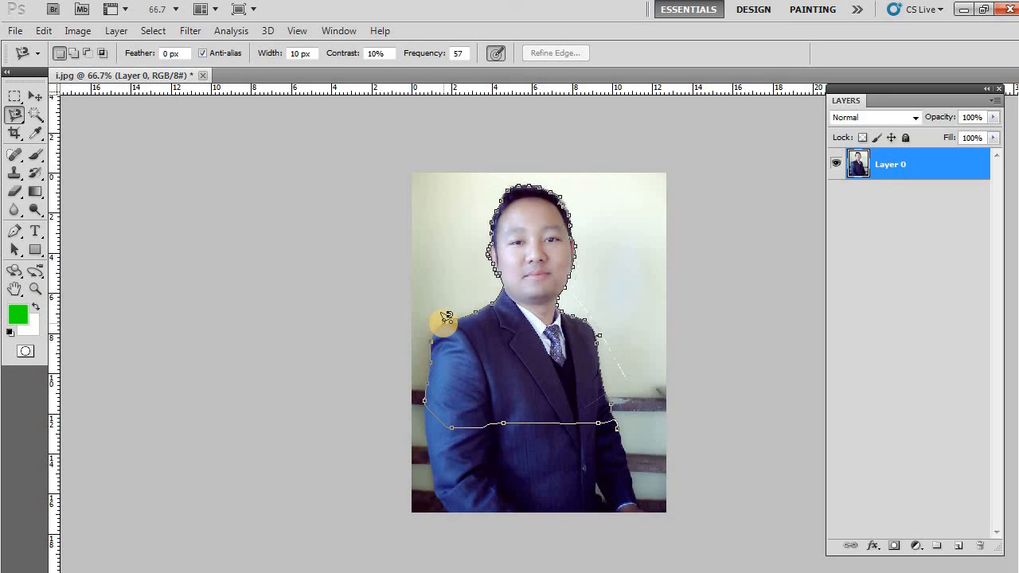
left_click(444, 319)
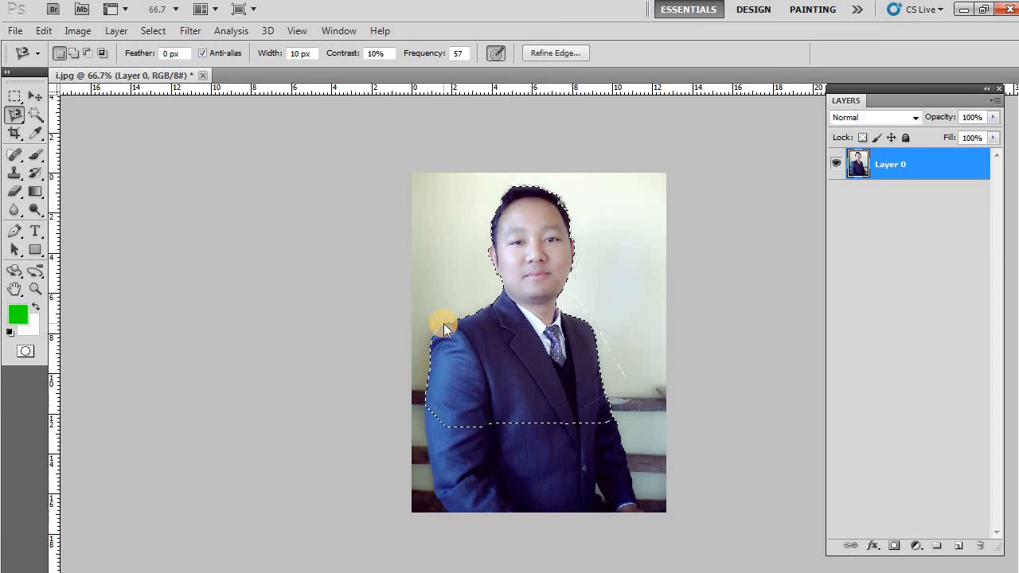
Step: Shift the magnetically selected head and upper body very slightly with the Move tool
left_click(32, 98)
mouse_move(541, 276)
left_mouse_down()
mouse_move(560, 218)
mouse_move(572, 282)
mouse_move(530, 288)
mouse_move(528, 279)
left_mouse_up()
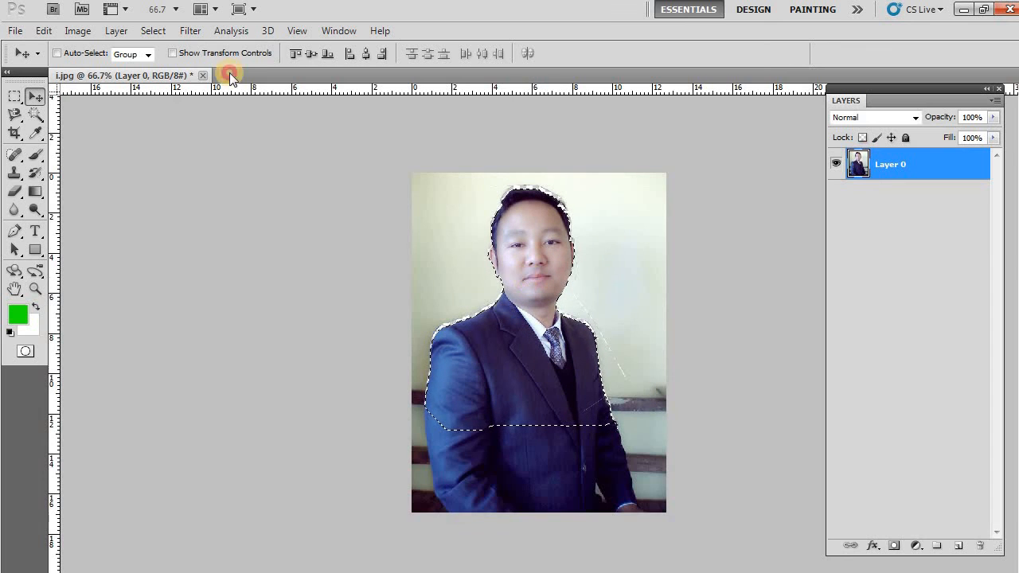
Step: Try out a Layer 0 opacity of 80% and undo the change
left_click(976, 118)
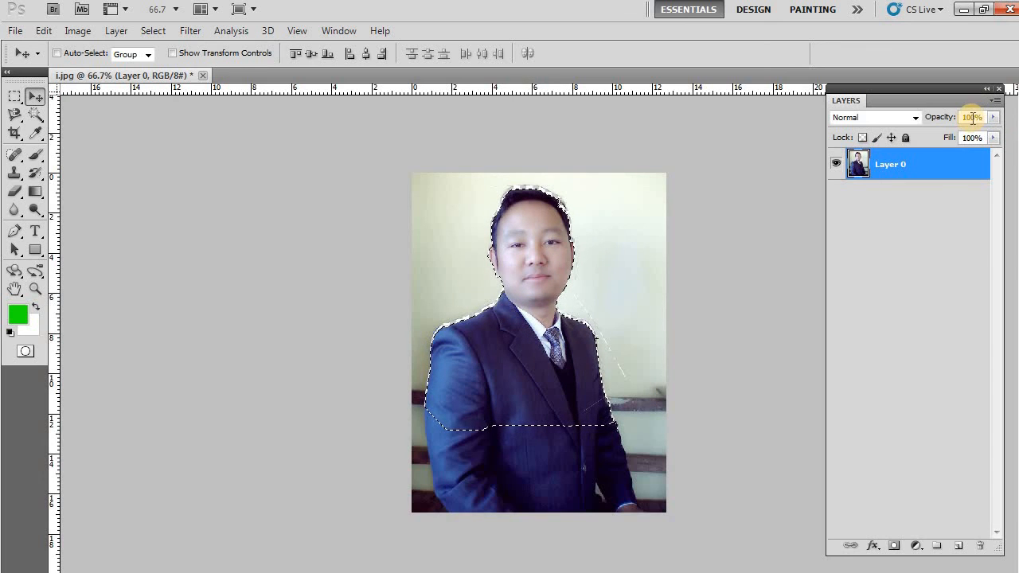
left_click_drag(973, 117, 924, 119)
type("80")
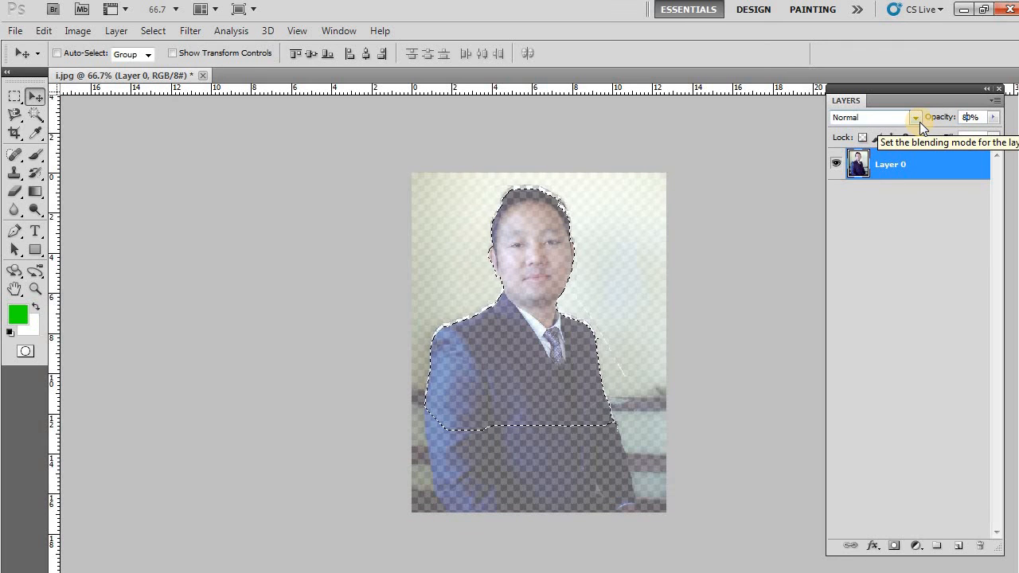
key("ctrl+z")
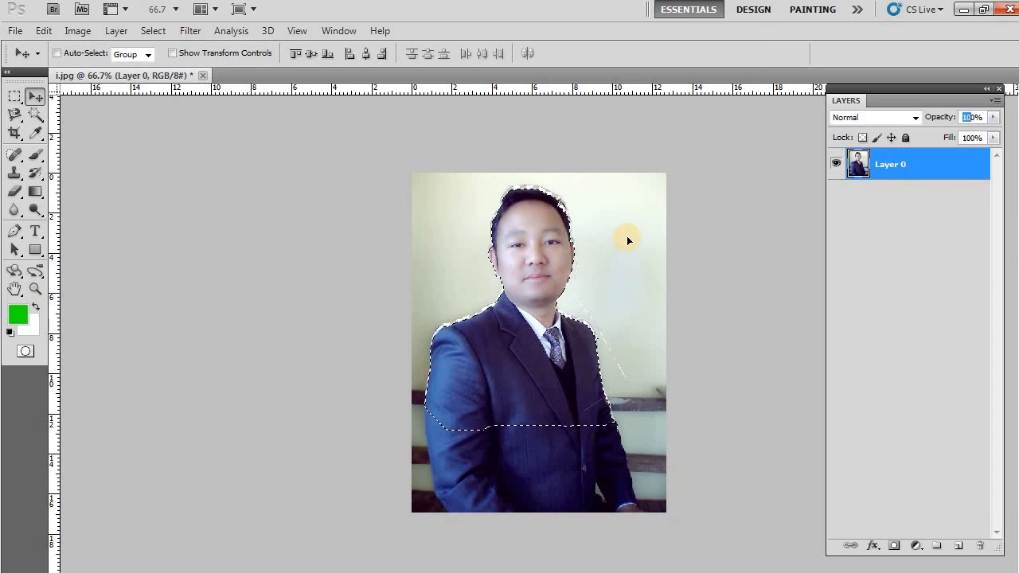
Step: Duplicate the selected head and upper body within the layer and move the copy to the lower-left part of the portrait
left_click_drag(529, 317, 590, 298)
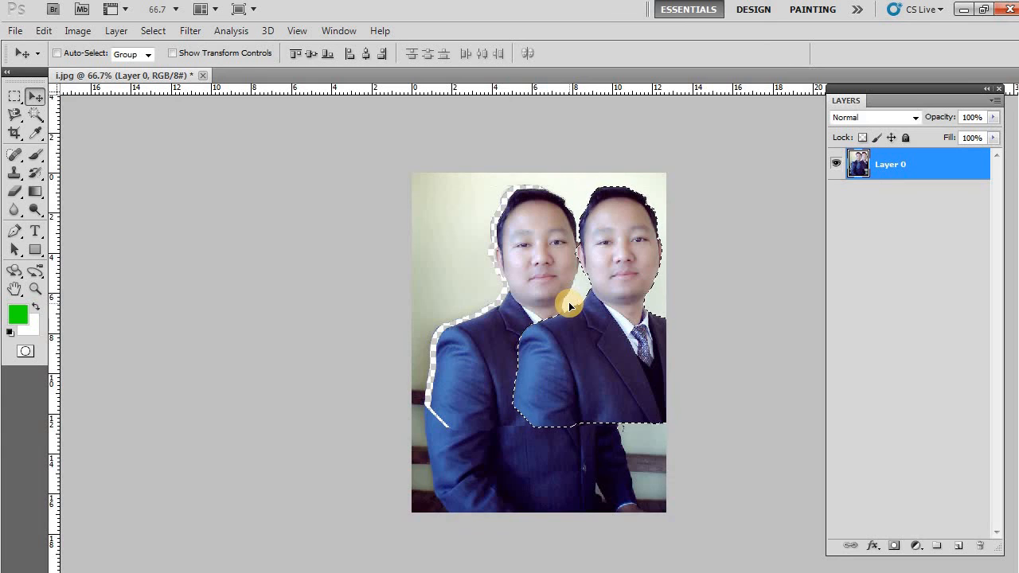
left_click_drag(608, 329, 460, 425)
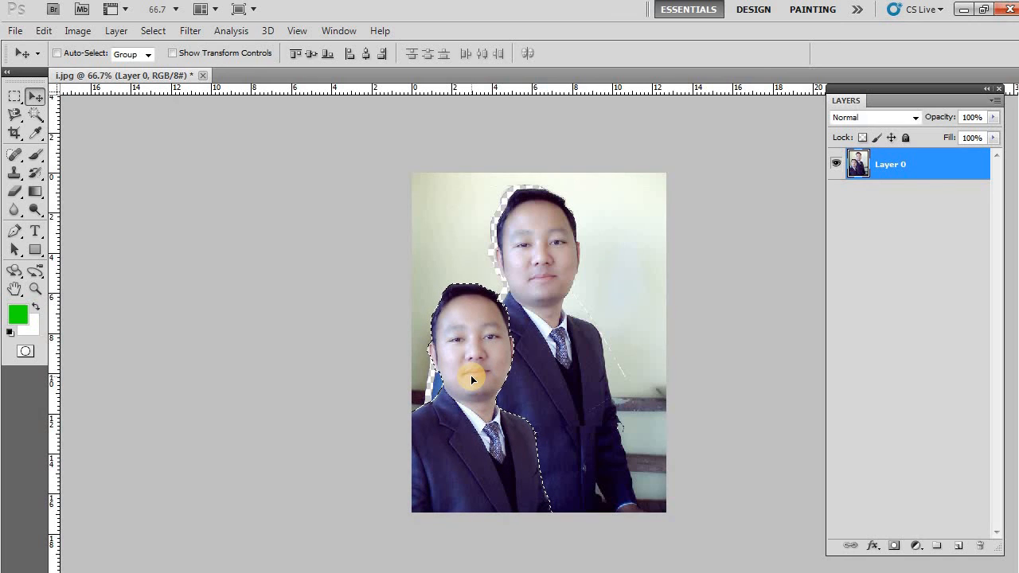